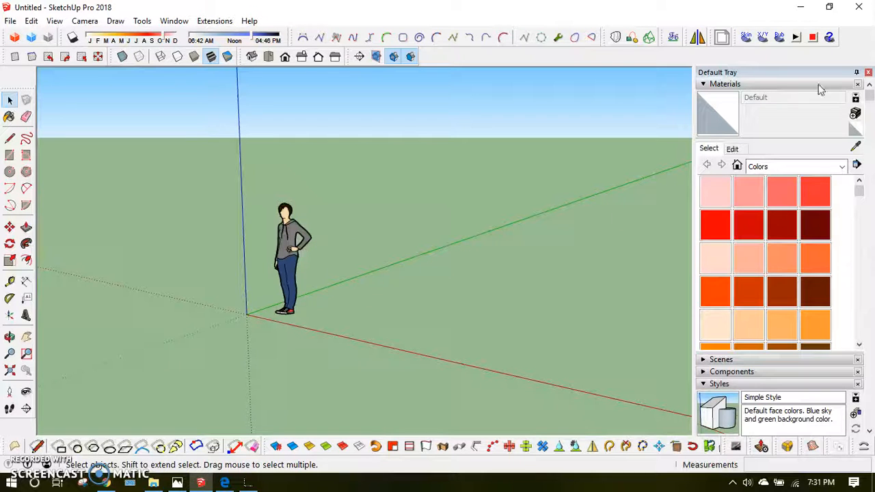
Close the tray and draw a 1 m line from the origin along the red axis
left_click(869, 72)
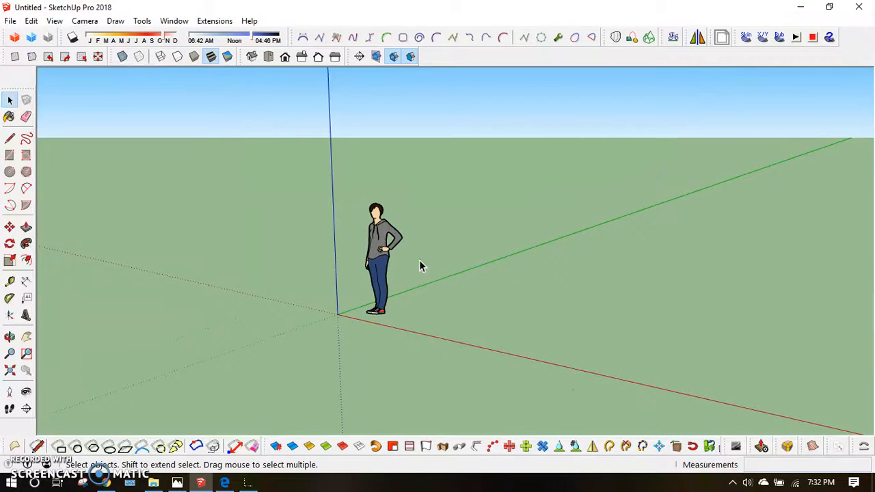
middle_click_drag(419, 259, 452, 289)
scroll(403, 288, "down", 2)
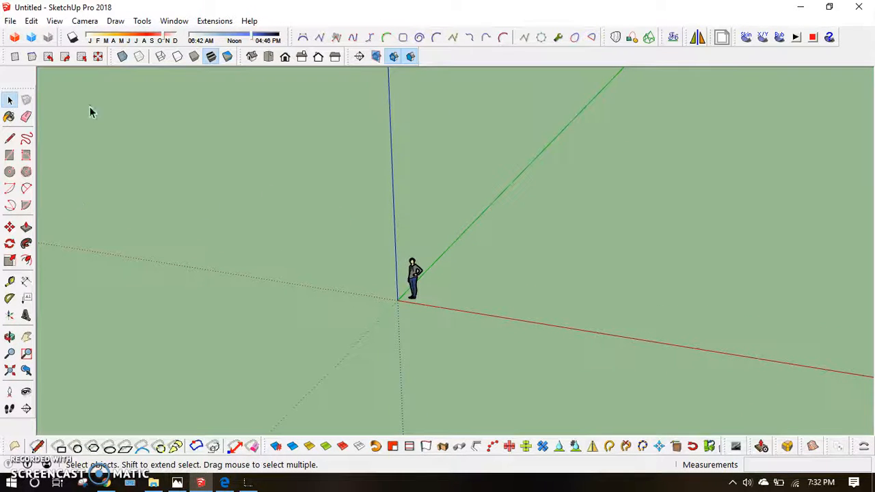
left_click(10, 140)
mouse_move(448, 321)
middle_mouse_down()
mouse_move(390, 308)
mouse_move(439, 307)
middle_mouse_up()
scroll(413, 301, "up", 4)
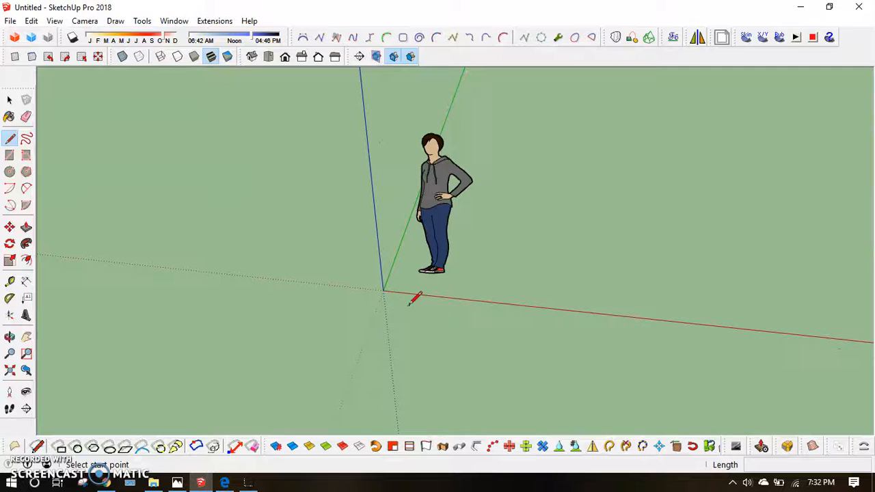
left_click(383, 289)
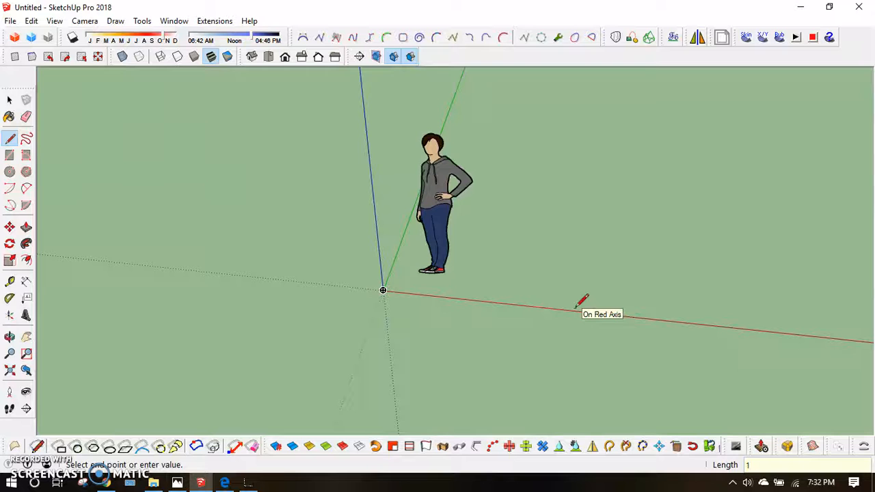
type("1")
key("Return")
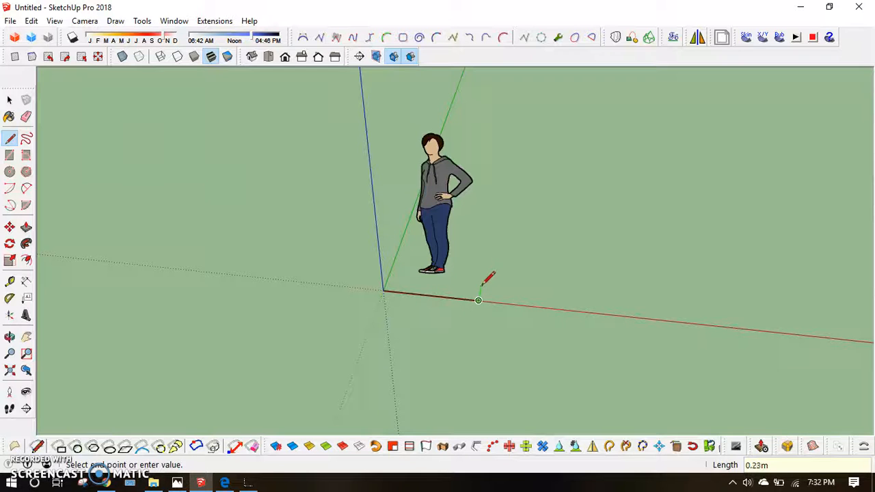
Complete a rectangle on the ground from the line, with sides 0.3 m deep along the green axis
scroll(483, 284, "up", 3)
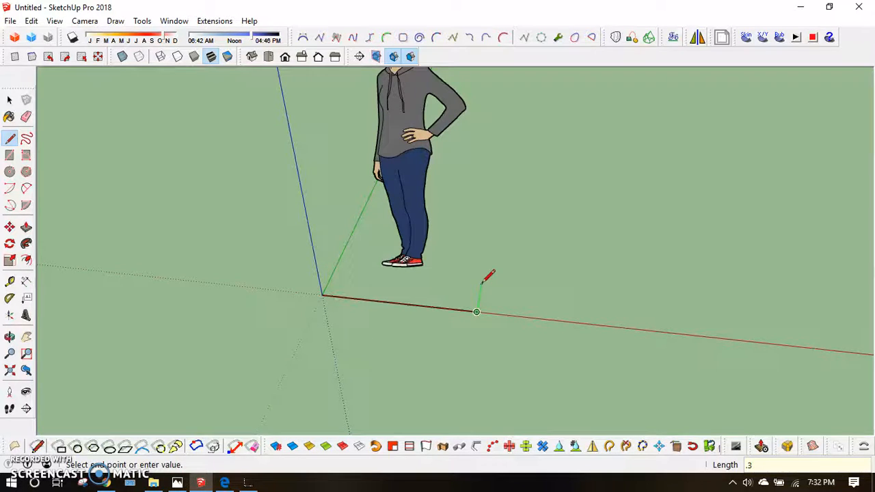
left_click(336, 266)
left_click(323, 294)
key("space")
Move the standing figure about 2.81 m away from the rectangle, to the far side of the origin
middle_click_drag(490, 287, 510, 269)
left_click(453, 243)
key("m")
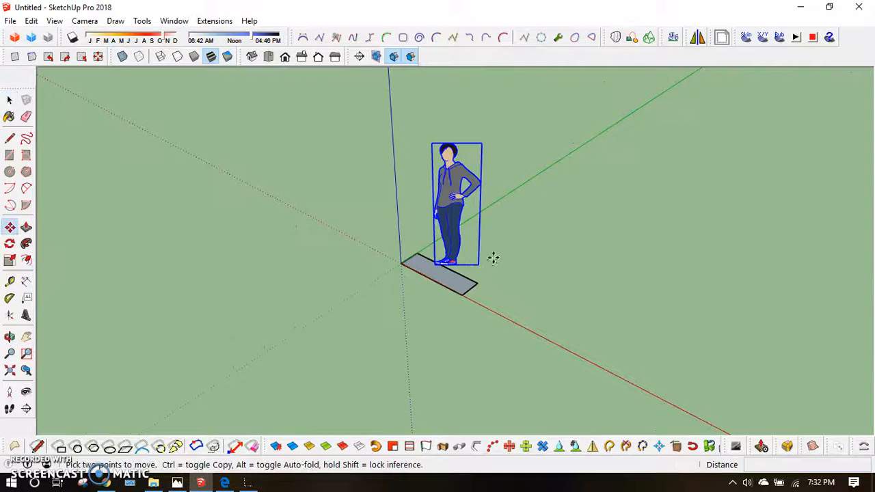
left_click(500, 263)
left_click(281, 258)
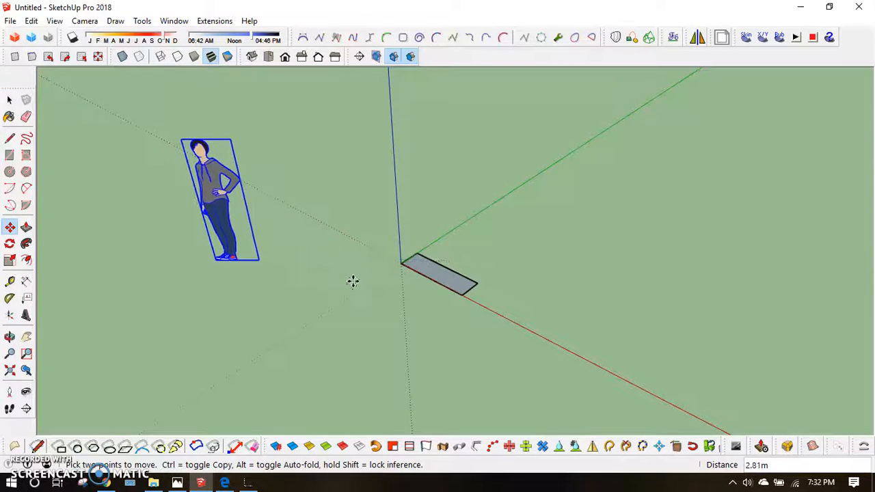
key("space")
Push/Pull the rectangle up to a height of 0.15 m
scroll(433, 275, "down", 2)
scroll(434, 276, "up", 5)
middle_click_drag(445, 293, 420, 276)
scroll(389, 275, "up", 3)
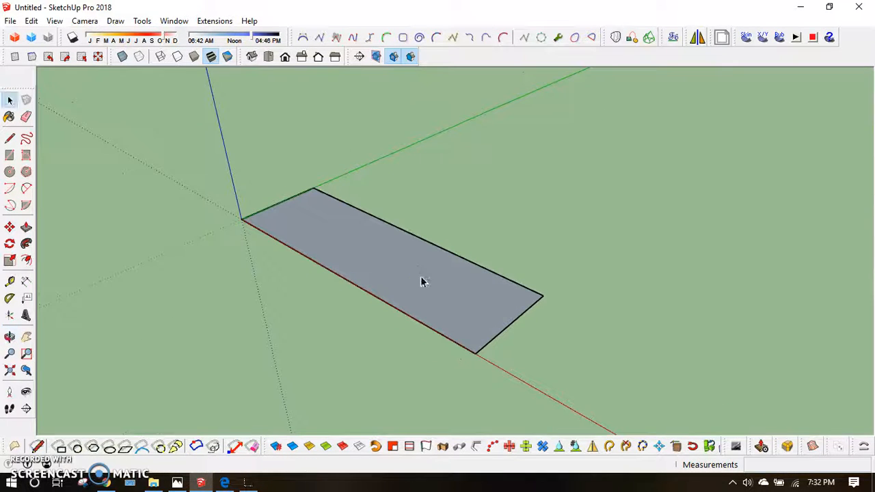
scroll(420, 277, "down", 1)
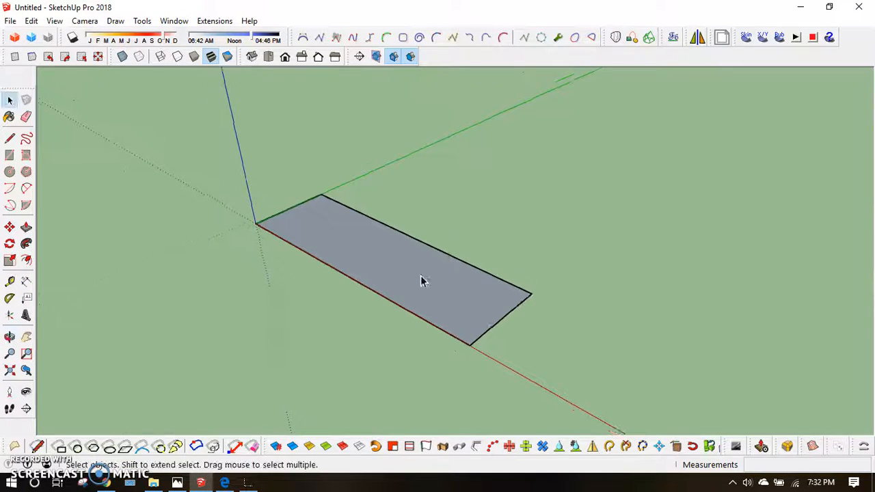
left_click(26, 228)
left_click_drag(455, 315, 456, 283)
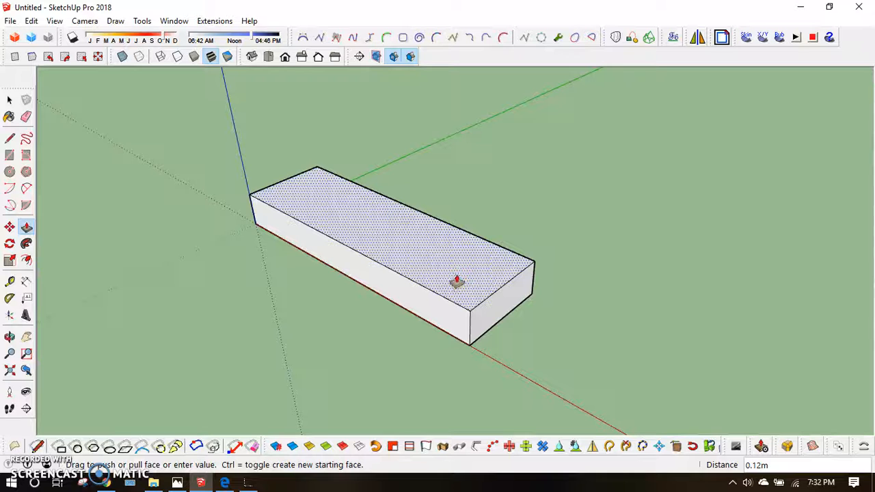
left_click_drag(456, 281, 457, 281)
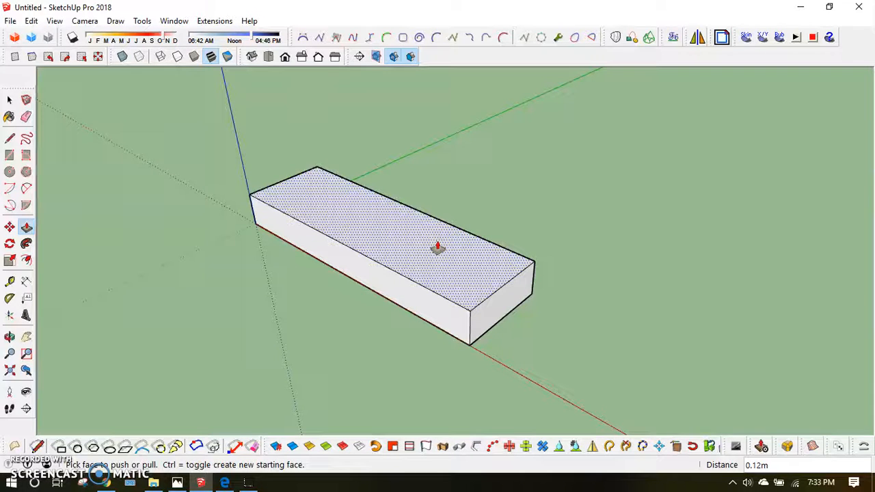
type(".15")
key("Return")
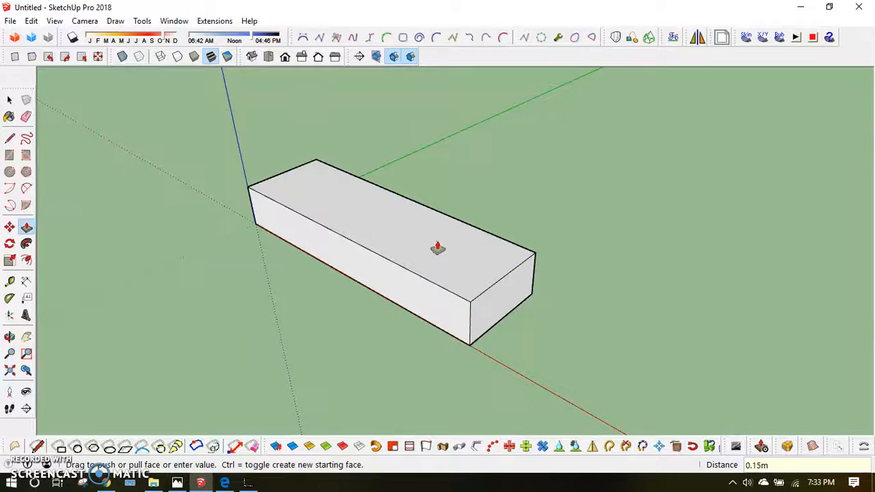
Push a new starting face slightly down from the block's top face to mark off a thin top slab
scroll(438, 248, "down", 6)
middle_click_drag(469, 274, 369, 225)
middle_click_drag(485, 287, 462, 284)
key("space")
scroll(438, 268, "up", 2)
scroll(444, 324, "up", 3)
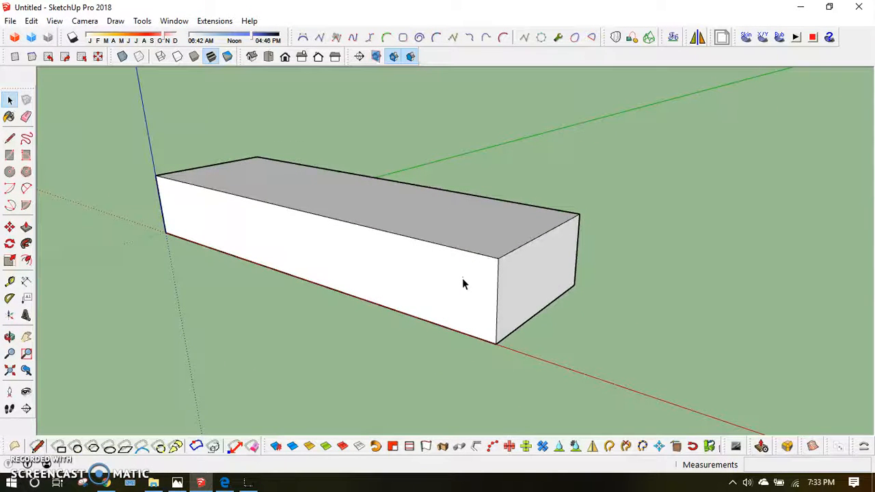
middle_click_drag(458, 283, 463, 260)
left_click(463, 259)
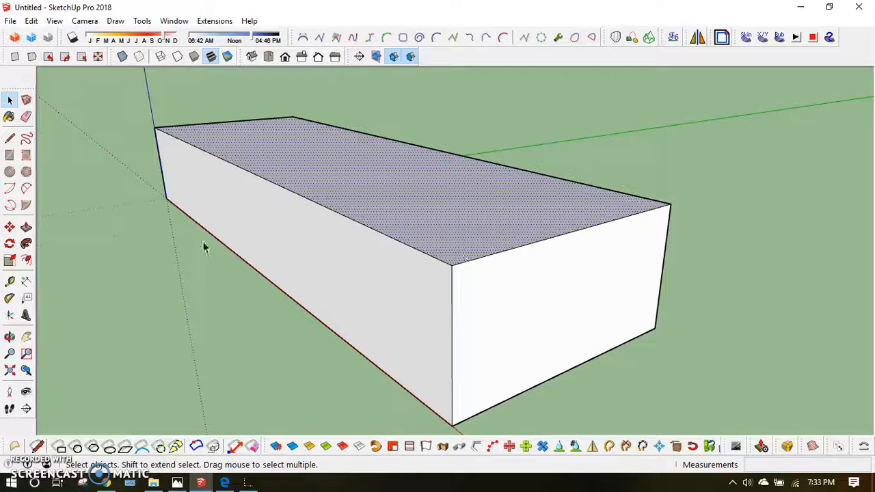
left_click(26, 228)
left_click_drag(469, 255, 471, 273)
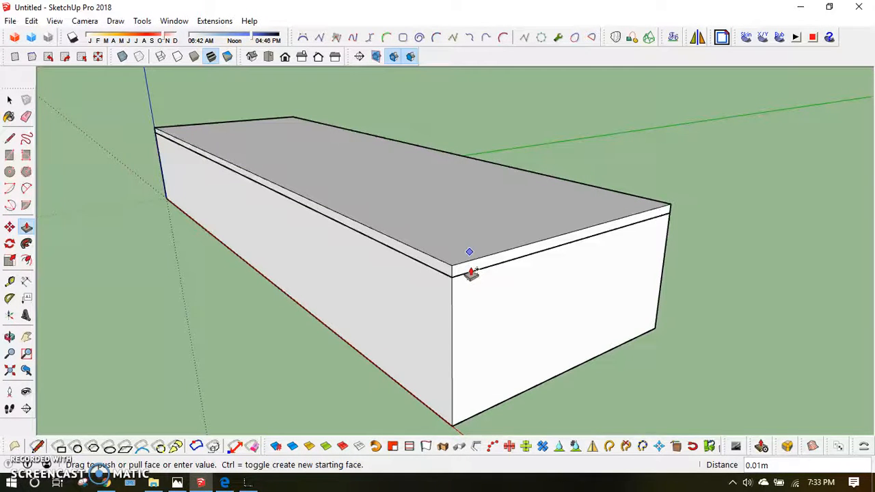
left_click_drag(471, 274, 472, 277)
middle_click_drag(472, 277, 444, 256)
key("space")
Pull the slab's long front face outward about 0.01 m so it overhangs the base
scroll(500, 271, "down", 2)
scroll(497, 271, "up", 2)
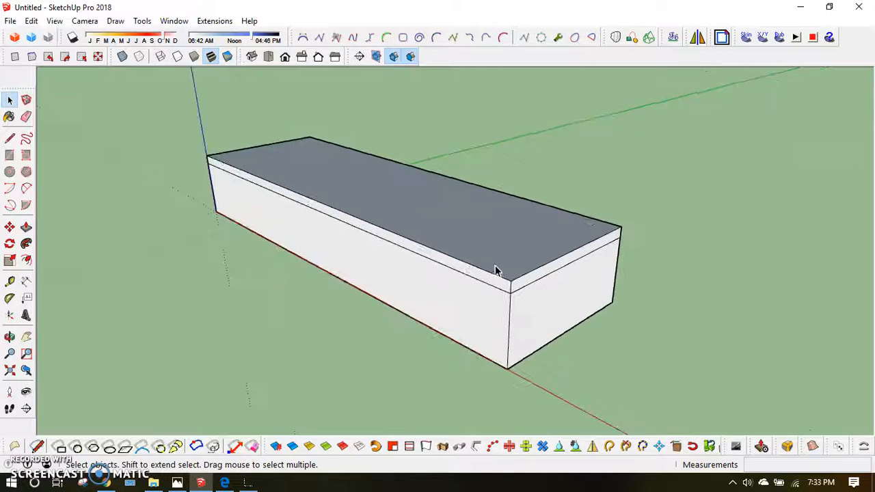
scroll(496, 271, "up", 3)
mouse_move(486, 279)
middle_mouse_down()
mouse_move(467, 239)
mouse_move(477, 271)
middle_mouse_up()
key("p")
key("space")
left_click(477, 268)
scroll(477, 270, "up", 1)
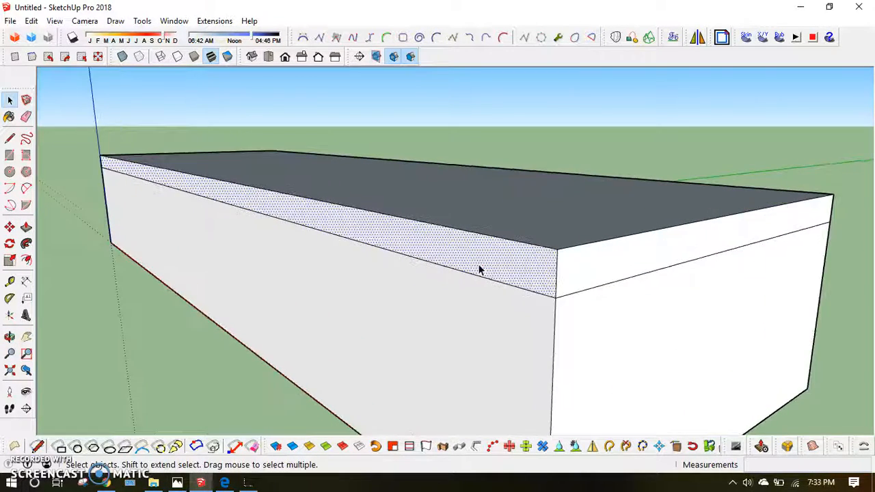
key("p")
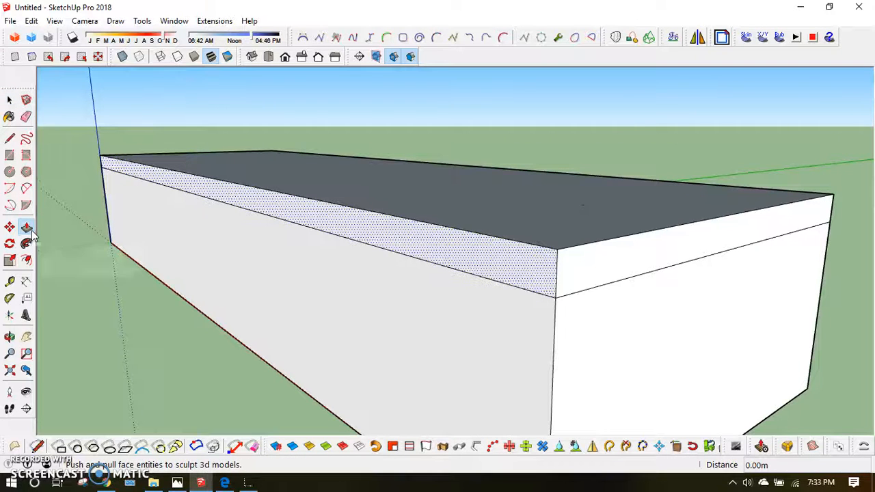
left_click(510, 275)
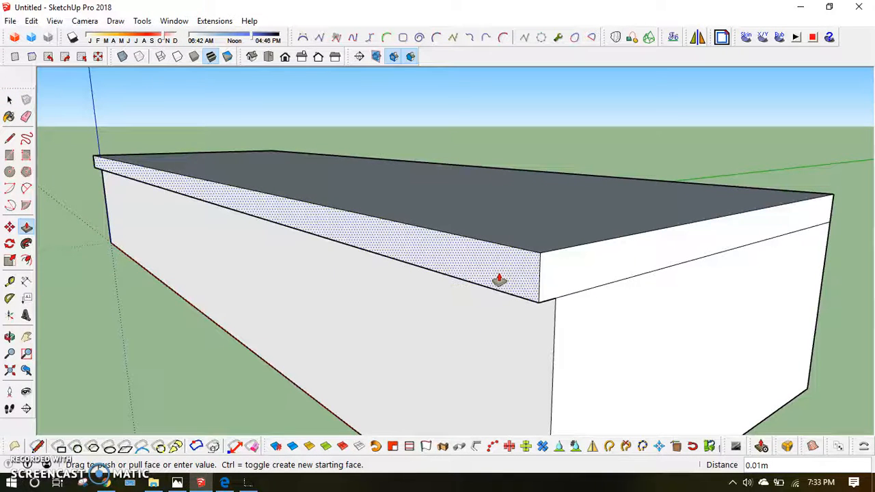
Pull the slab's short end face outward to overhang the base and erase the leftover line at the underside corner
scroll(500, 279, "down", 3)
mouse_move(424, 319)
middle_mouse_down()
mouse_move(377, 198)
mouse_move(418, 183)
mouse_move(508, 249)
mouse_move(508, 285)
mouse_move(459, 367)
mouse_move(456, 323)
mouse_move(491, 260)
mouse_move(586, 230)
mouse_move(571, 239)
mouse_move(565, 293)
mouse_move(541, 244)
mouse_move(553, 172)
mouse_move(532, 276)
mouse_move(556, 250)
mouse_move(553, 220)
mouse_move(340, 265)
mouse_move(332, 290)
mouse_move(352, 281)
mouse_move(469, 292)
mouse_move(400, 263)
middle_mouse_up()
key("e")
scroll(400, 263, "up", 3)
key("p")
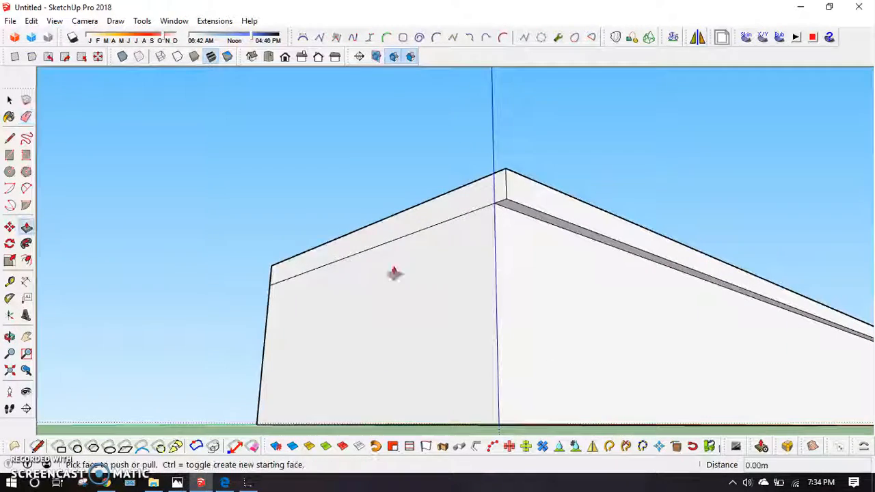
left_click(422, 223)
left_click(421, 216)
mouse_move(422, 216)
middle_mouse_down()
mouse_move(483, 207)
mouse_move(501, 193)
middle_mouse_up()
key("e")
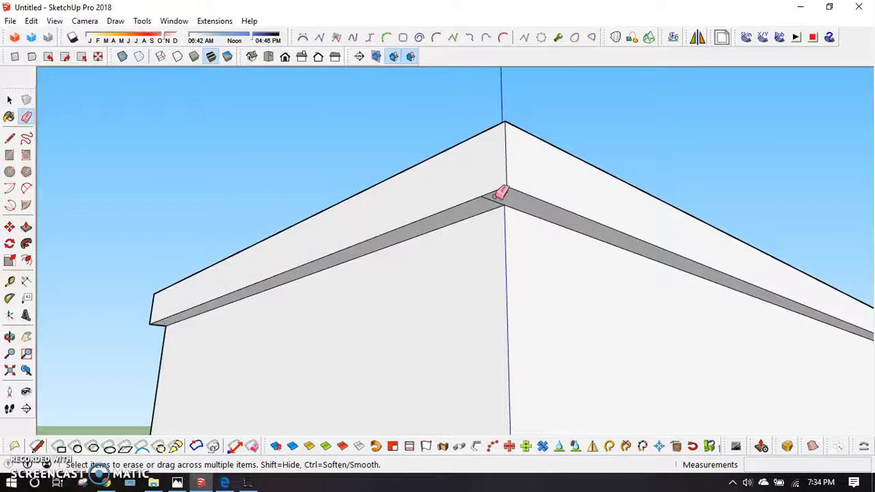
key("space")
Paint the slab's top face with the Wood Bamboo material from the Wood collection
scroll(484, 254, "down", 5)
middle_click_drag(597, 259, 409, 399)
scroll(636, 322, "down", 2)
middle_click_drag(634, 322, 356, 255)
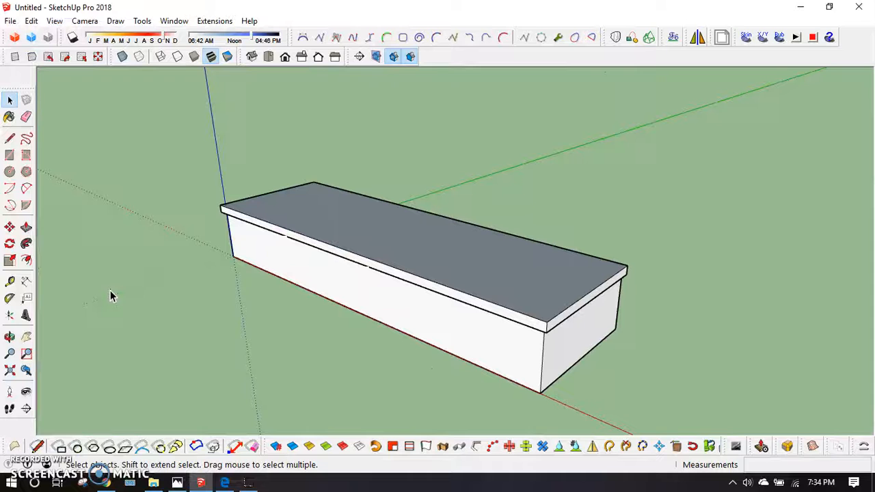
left_click(8, 119)
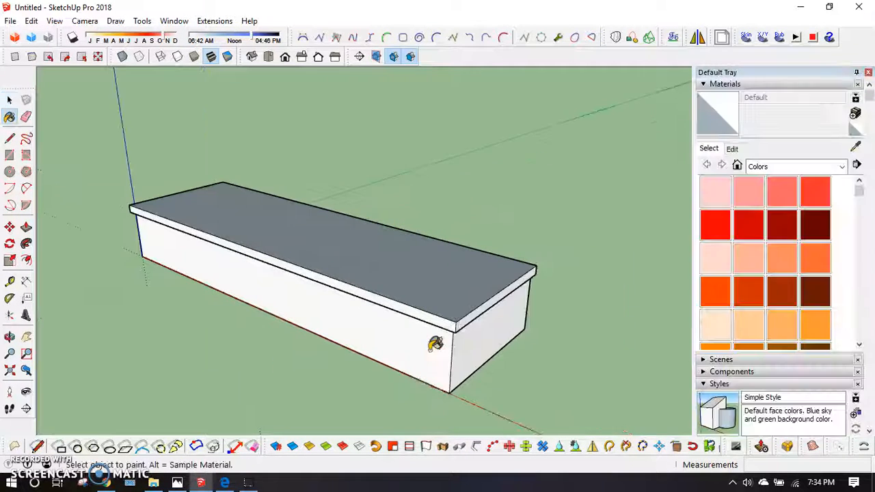
scroll(809, 234, "down", 5)
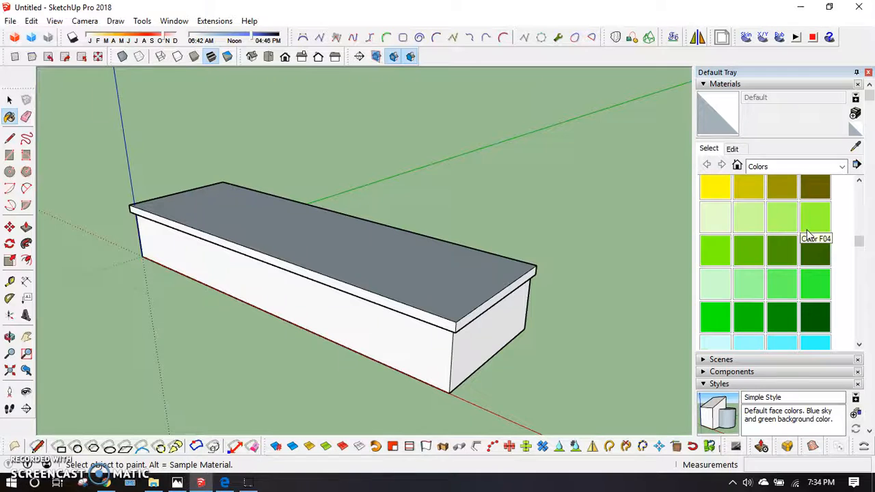
scroll(788, 232, "down", 10)
left_click(789, 168)
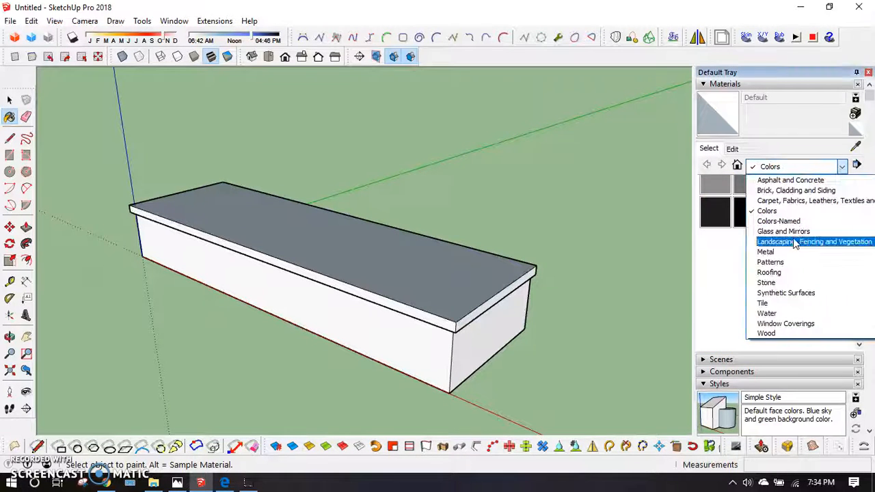
left_click(766, 333)
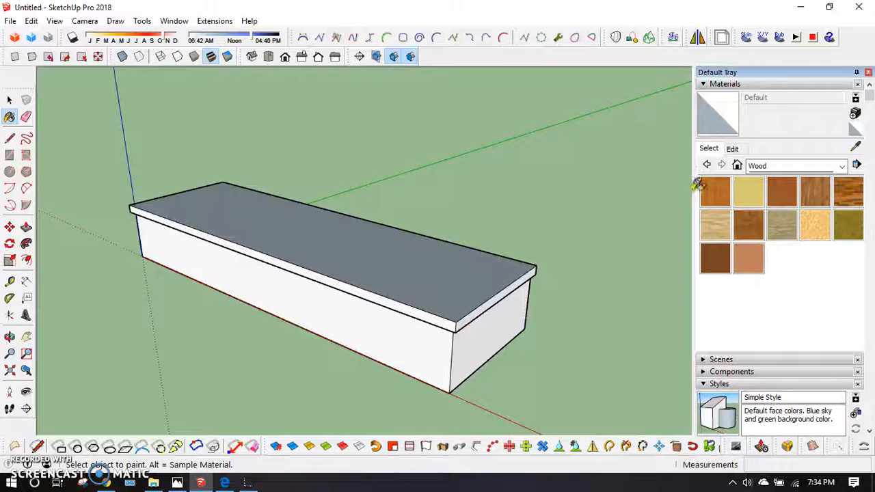
left_click(715, 192)
left_click(427, 279)
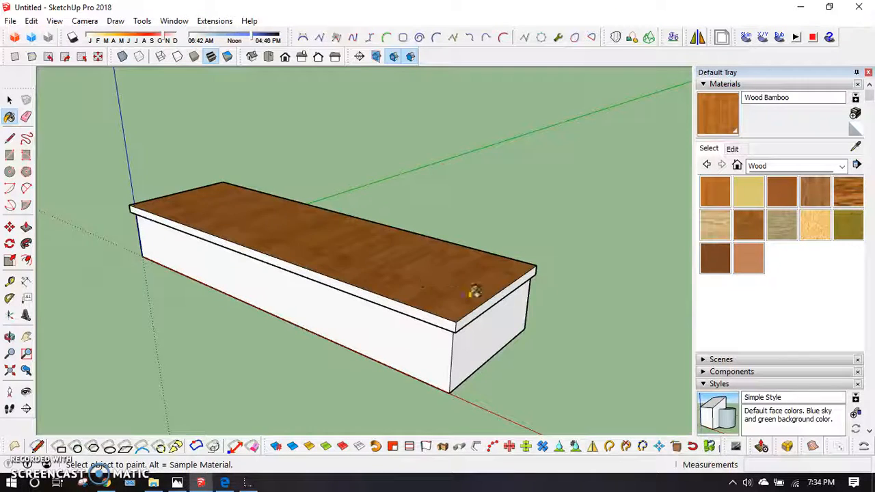
Paint the slab's remaining side faces around the block with Wood Bamboo
middle_click_drag(451, 293, 442, 340)
scroll(448, 324, "up", 4)
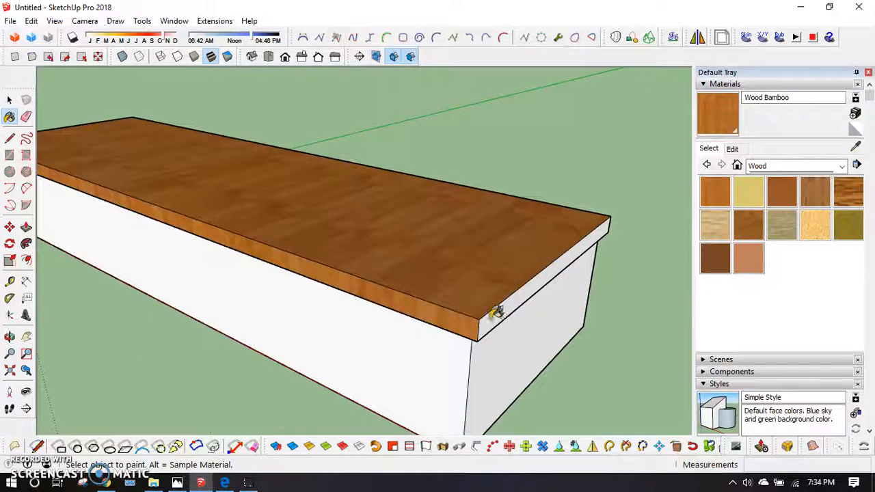
left_click(497, 314)
scroll(558, 295, "down", 2)
mouse_move(368, 292)
middle_mouse_down()
mouse_move(404, 294)
mouse_move(415, 266)
middle_mouse_up()
scroll(414, 266, "down", 4)
middle_click_drag(294, 282, 383, 302)
scroll(373, 305, "up", 3)
left_click(357, 311)
mouse_move(298, 312)
middle_mouse_down()
mouse_move(697, 339)
mouse_move(800, 329)
middle_mouse_up()
mouse_move(338, 259)
middle_mouse_down()
mouse_move(549, 332)
mouse_move(513, 322)
mouse_move(399, 254)
middle_mouse_up()
scroll(485, 317, "down", 3)
scroll(430, 246, "up", 2)
scroll(469, 272, "up", 2)
mouse_move(468, 272)
middle_mouse_down()
mouse_move(416, 246)
mouse_move(453, 252)
middle_mouse_up()
scroll(478, 253, "up", 2)
key("space")
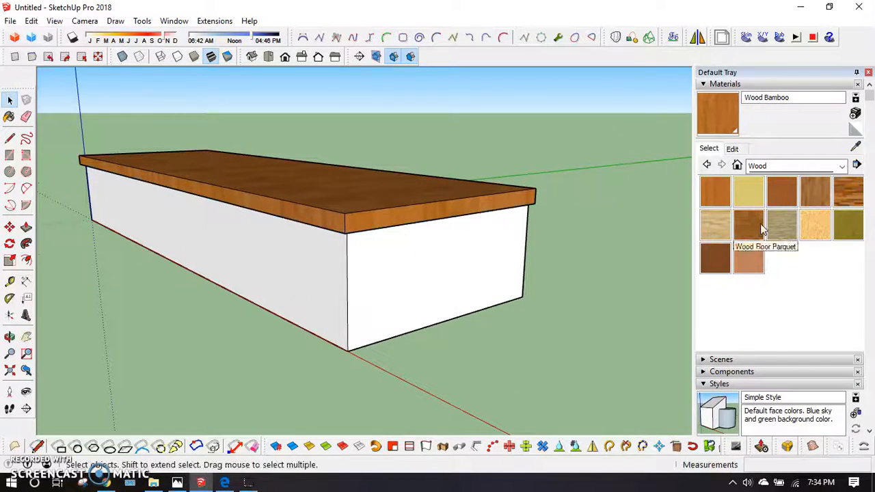
Paint the base's end and long front faces with Color M07 from the Colors collection
left_click(789, 171)
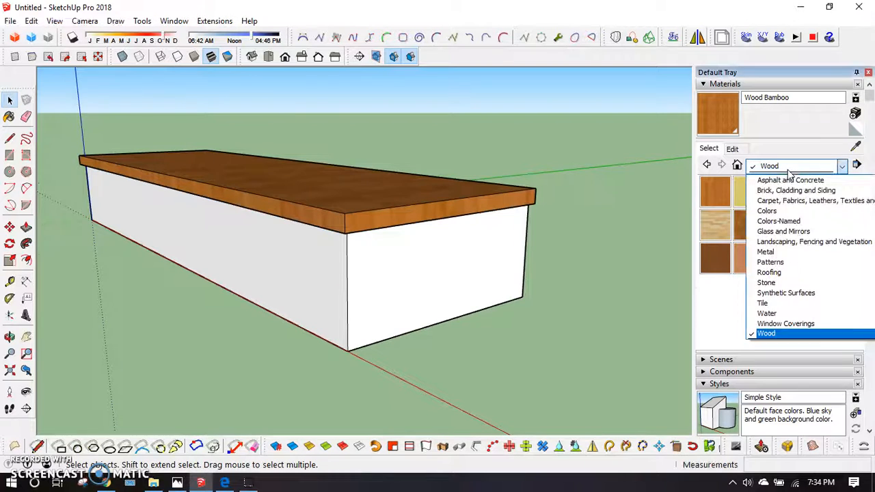
left_click(766, 210)
scroll(760, 278, "down", 15)
scroll(752, 280, "up", 2)
left_click(751, 221)
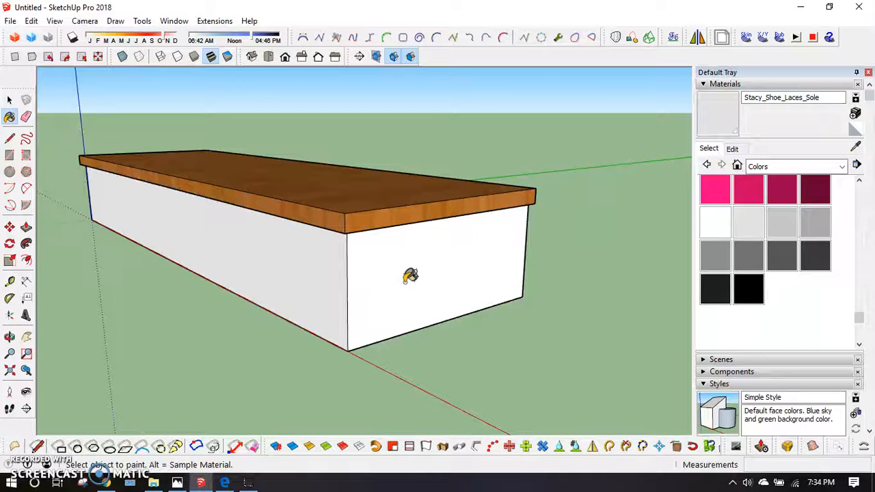
left_click(815, 256)
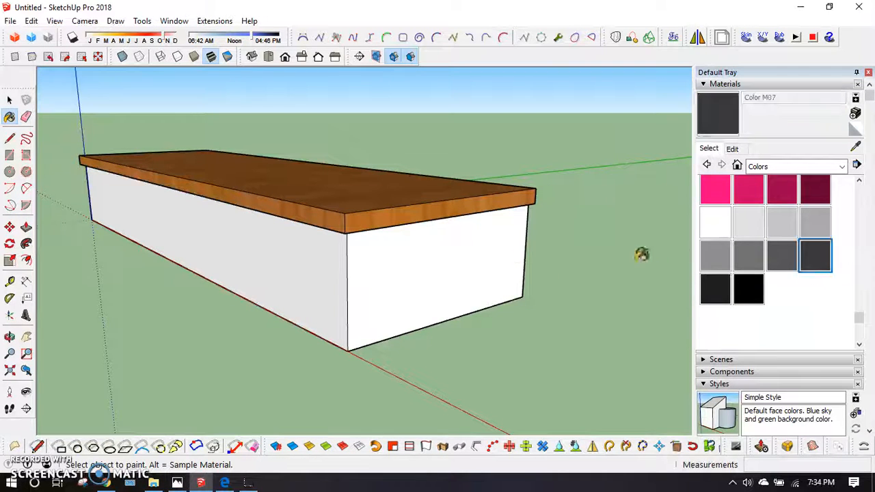
left_click(410, 255)
left_click(293, 260)
Select the whole wooden-topped block and make it a component named "step"
mouse_move(293, 260)
middle_mouse_down()
mouse_move(563, 285)
mouse_move(511, 249)
mouse_move(377, 279)
mouse_move(340, 278)
mouse_move(653, 304)
mouse_move(508, 244)
mouse_move(241, 258)
mouse_move(332, 254)
mouse_move(588, 284)
mouse_move(519, 260)
mouse_move(168, 203)
mouse_move(455, 182)
mouse_move(439, 310)
mouse_move(426, 283)
mouse_move(557, 293)
mouse_move(446, 289)
mouse_move(499, 209)
mouse_move(463, 303)
middle_mouse_up()
scroll(427, 283, "up", 2)
scroll(445, 288, "down", 2)
scroll(455, 287, "up", 2)
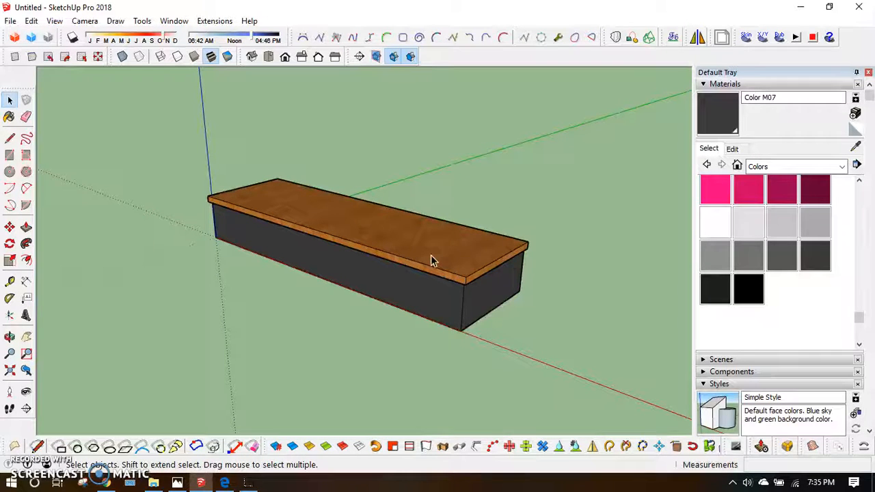
triple_click(431, 260)
left_click(360, 378)
triple_click(421, 261)
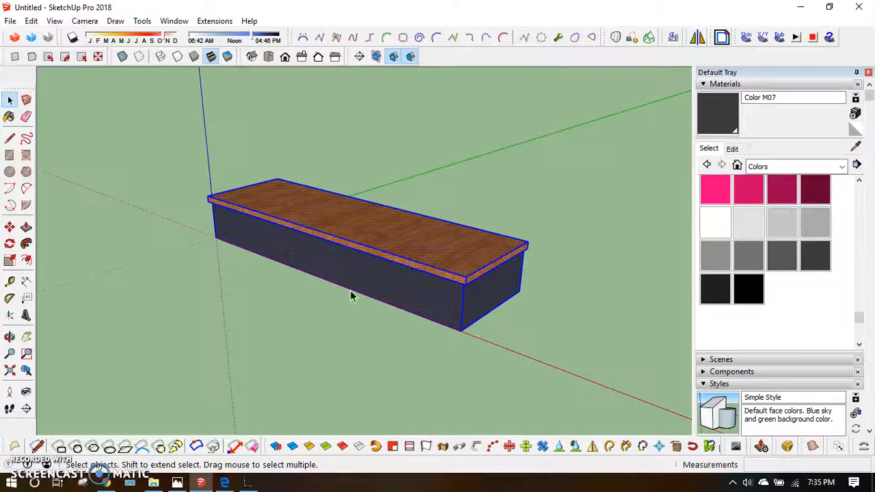
left_click_drag(88, 117, 605, 391)
left_click(32, 21)
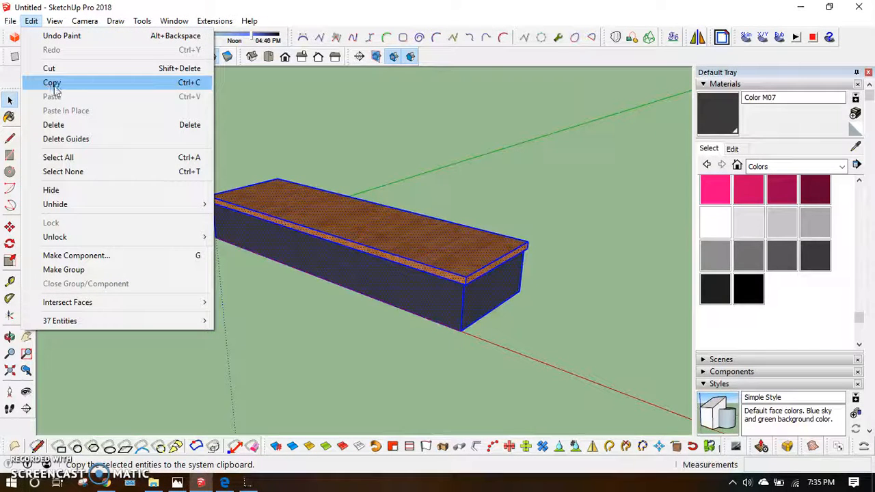
right_click(349, 236)
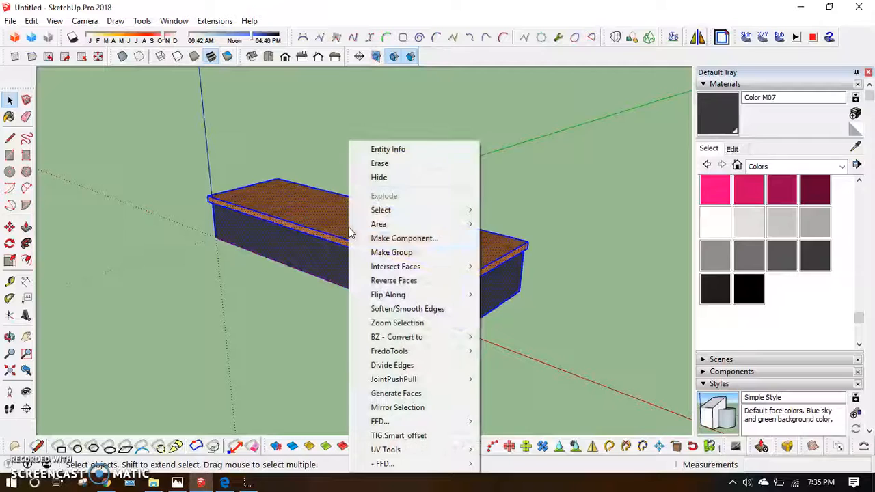
left_click(401, 238)
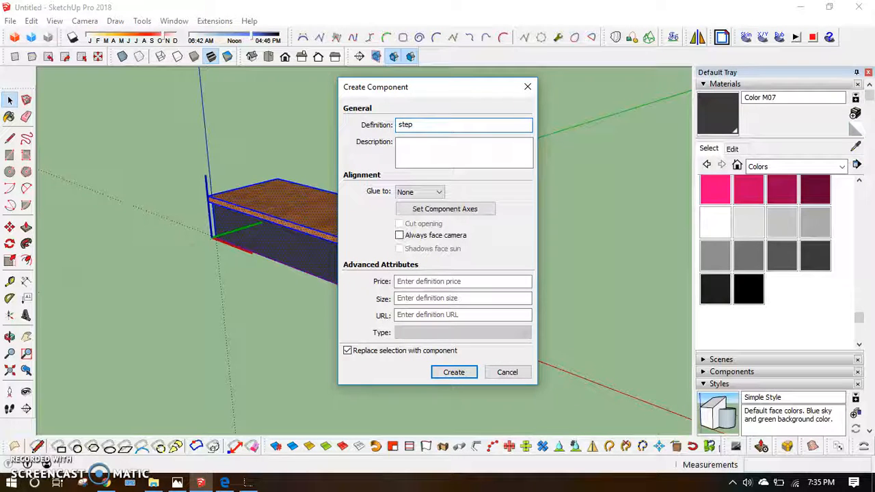
key("Return")
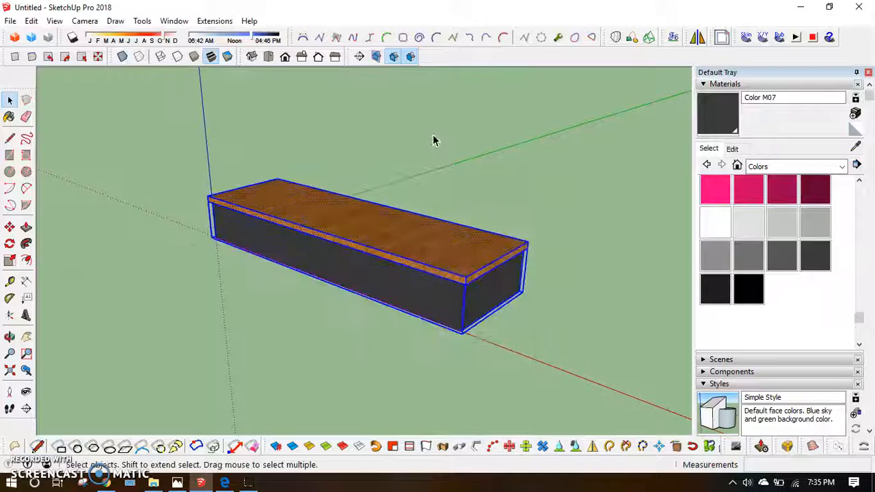
Copy the step component from its base's lower front corner to the base's upper back corner, stacking a second step behind the first
middle_click_drag(503, 252, 391, 338)
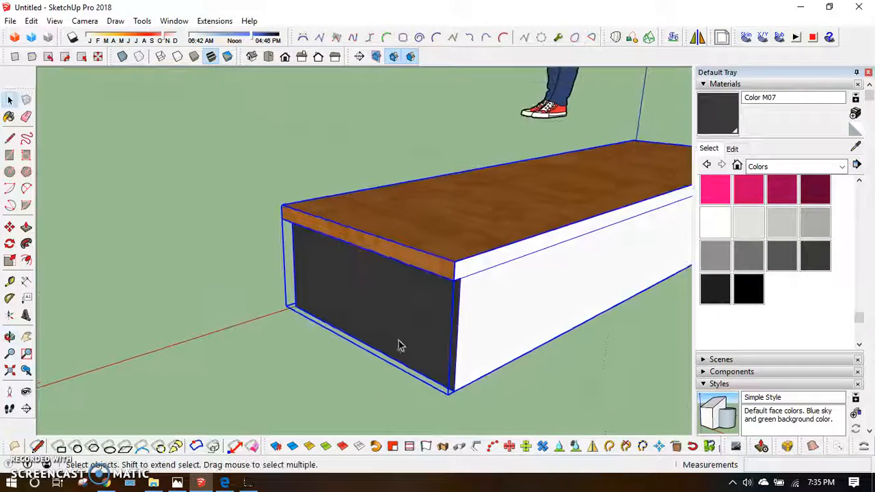
key("m")
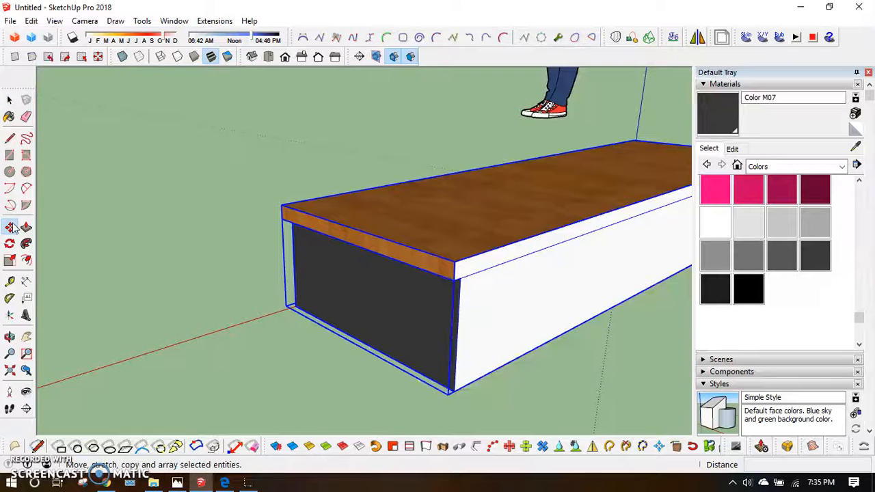
middle_click_drag(359, 297, 287, 323)
scroll(246, 336, "up", 1)
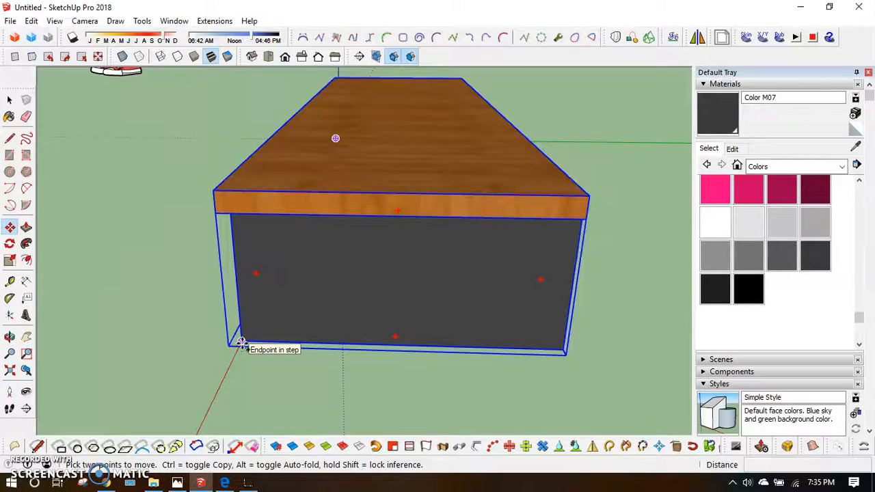
left_click(242, 342, "ctrl")
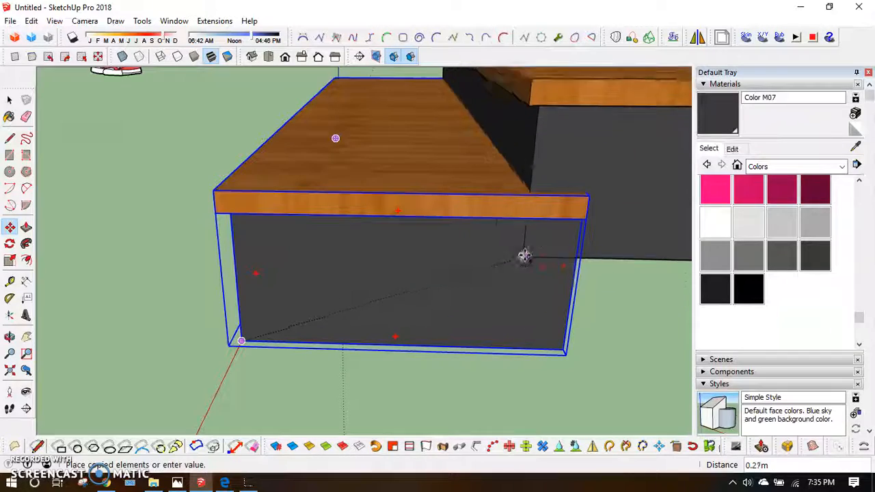
middle_click_drag(558, 241, 353, 209)
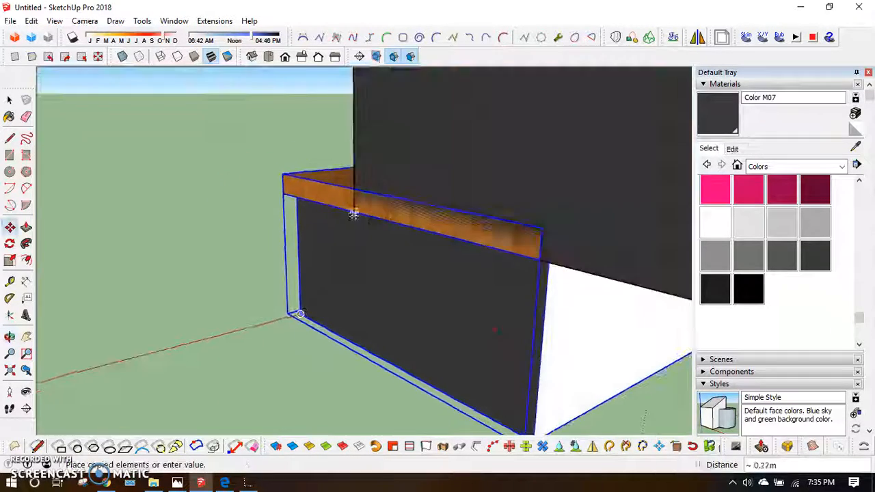
key("ctrl")
scroll(420, 245, "down", 5)
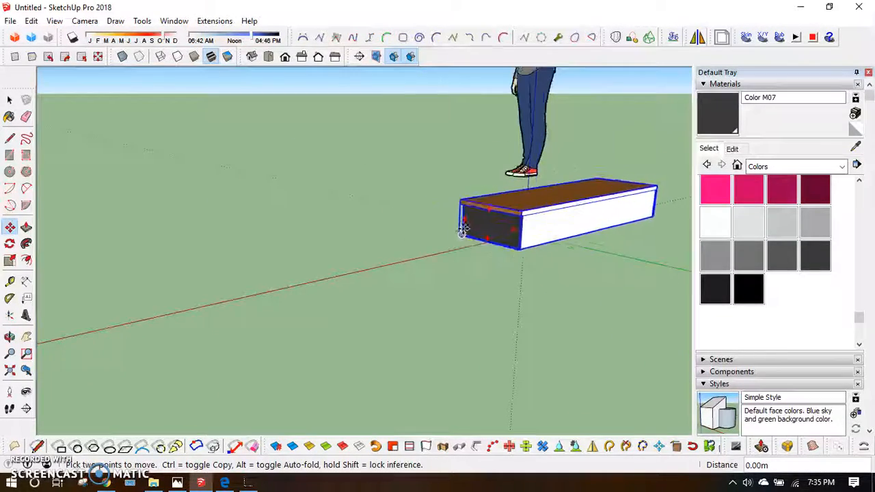
key("ctrl")
scroll(411, 258, "up", 8)
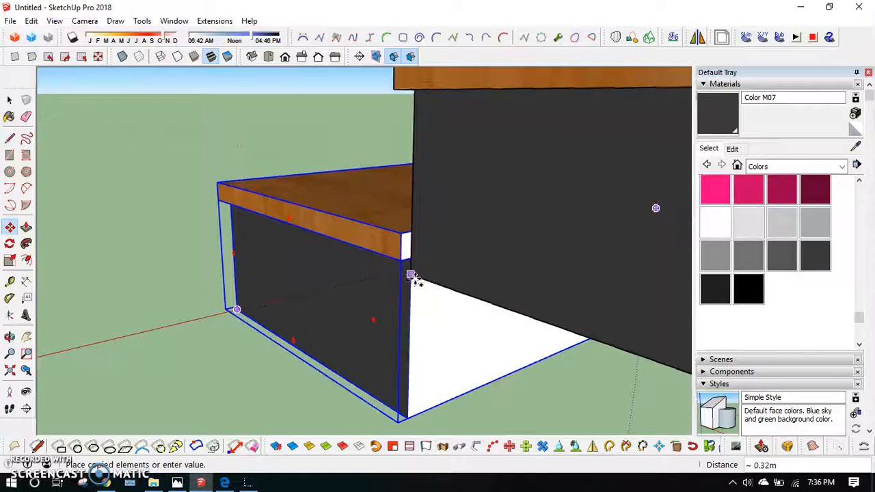
left_click(416, 256)
Repeat the copied step as a 10x array to form the flight of stairs
scroll(415, 256, "down", 10)
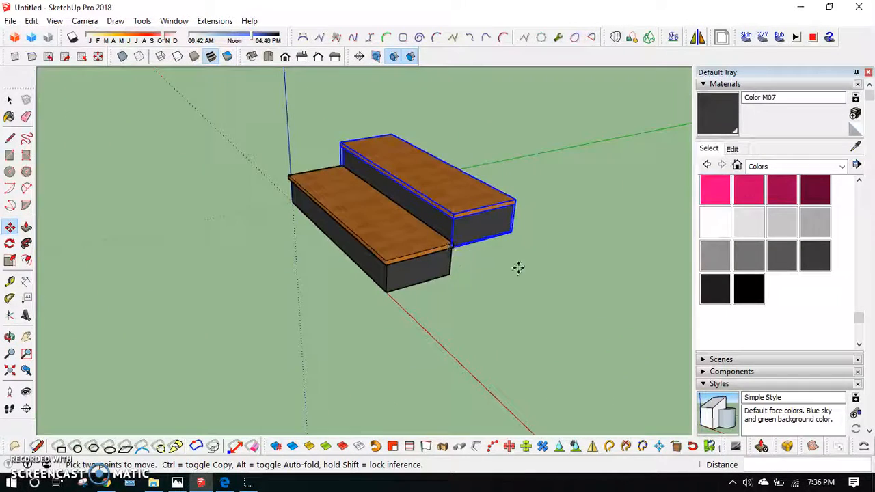
scroll(506, 265, "up", 2)
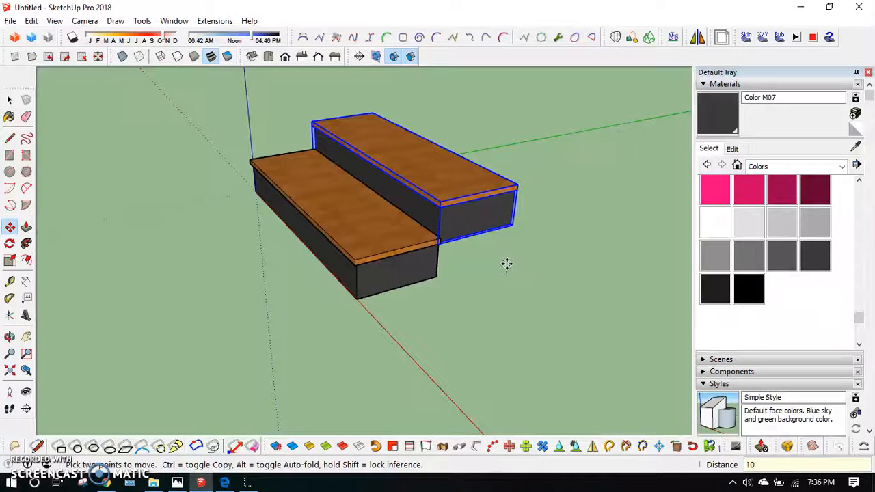
key("Return")
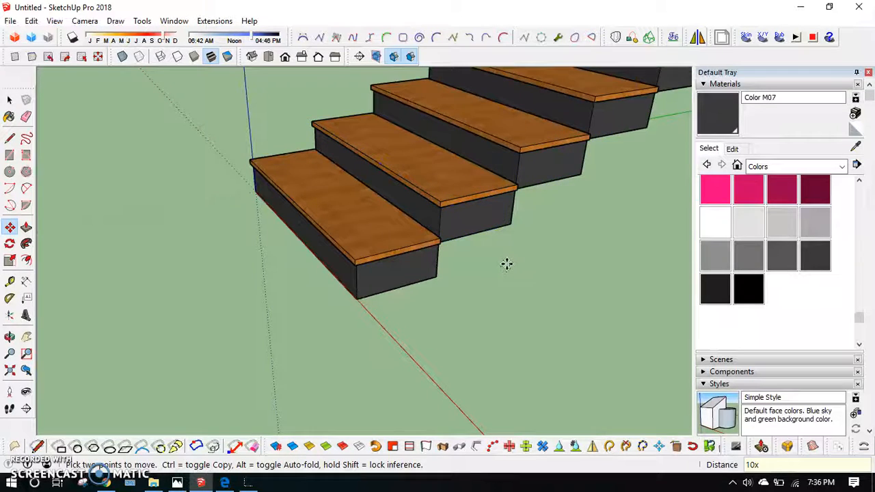
Examine the arrayed staircase as a whole and around its upper end
scroll(357, 264, "down", 6)
middle_click_drag(351, 259, 459, 226)
scroll(455, 185, "up", 3)
key("space")
scroll(398, 223, "down", 2)
scroll(459, 199, "up", 2)
scroll(429, 241, "down", 2)
middle_click_drag(451, 181, 522, 293)
Copy the topmost step from its base's lower front corner to the base's upper back corner to add one more step
scroll(367, 275, "up", 4)
middle_click_drag(363, 280, 373, 255)
scroll(454, 253, "up", 2)
scroll(428, 261, "down", 2)
scroll(376, 256, "up", 3)
left_click(371, 263)
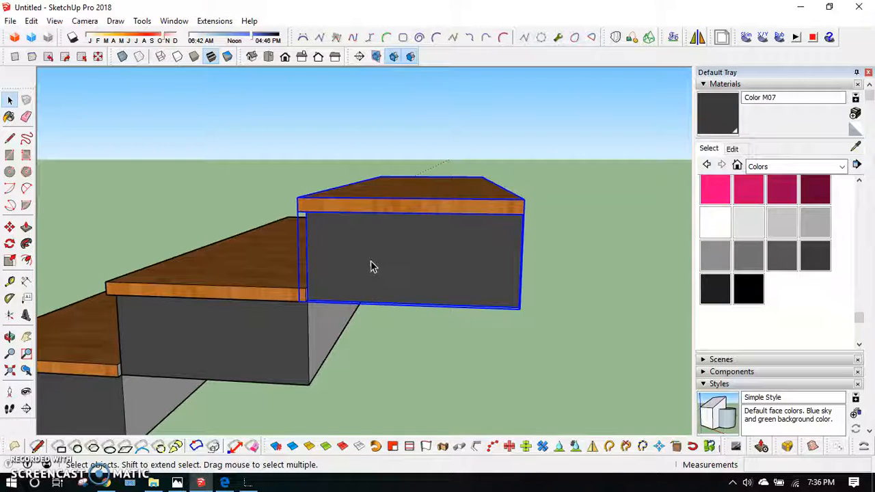
key("m")
scroll(318, 316, "up", 4)
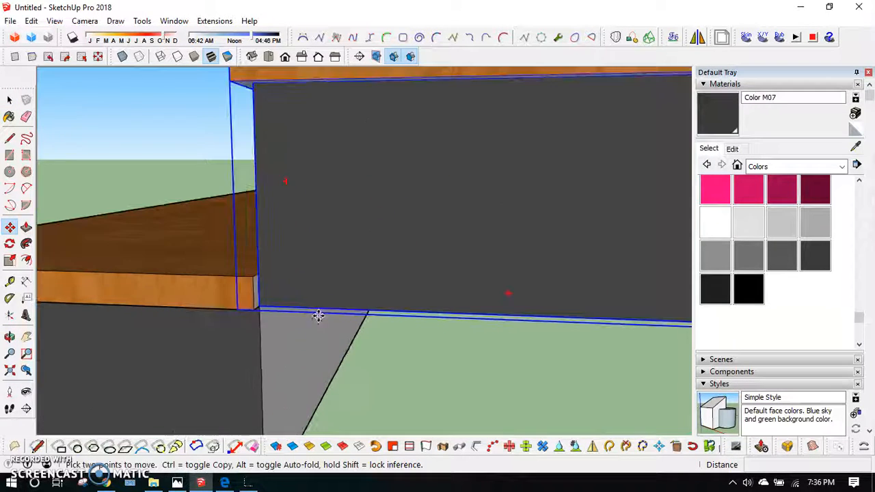
left_click(261, 308)
key("ctrl")
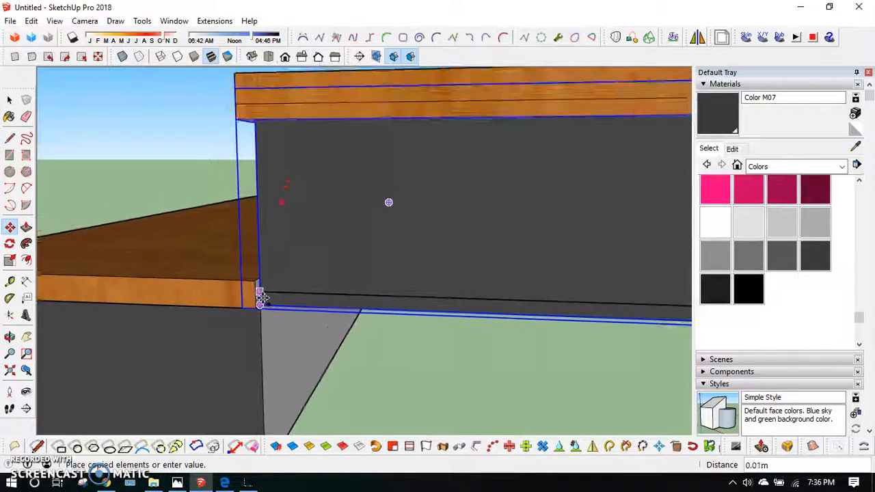
scroll(262, 299, "down", 3)
middle_click_drag(452, 217, 528, 209)
scroll(527, 210, "up", 5)
middle_click_drag(617, 184, 592, 201)
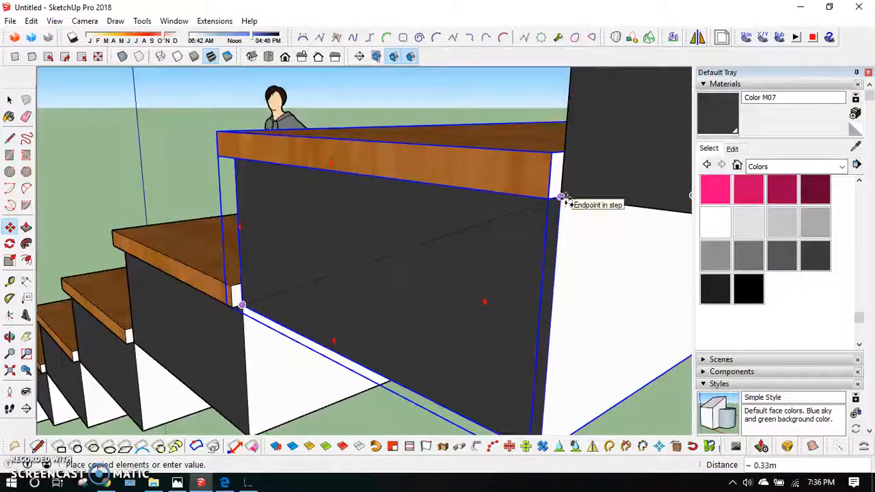
left_click(563, 198)
Make the newly added top step a unique component
scroll(401, 250, "down", 6)
middle_click_drag(406, 280, 547, 322)
key("space")
scroll(463, 247, "down", 3)
mouse_move(463, 248)
middle_mouse_down()
mouse_move(485, 248)
mouse_move(452, 257)
middle_mouse_up()
scroll(451, 257, "up", 5)
right_click(412, 215)
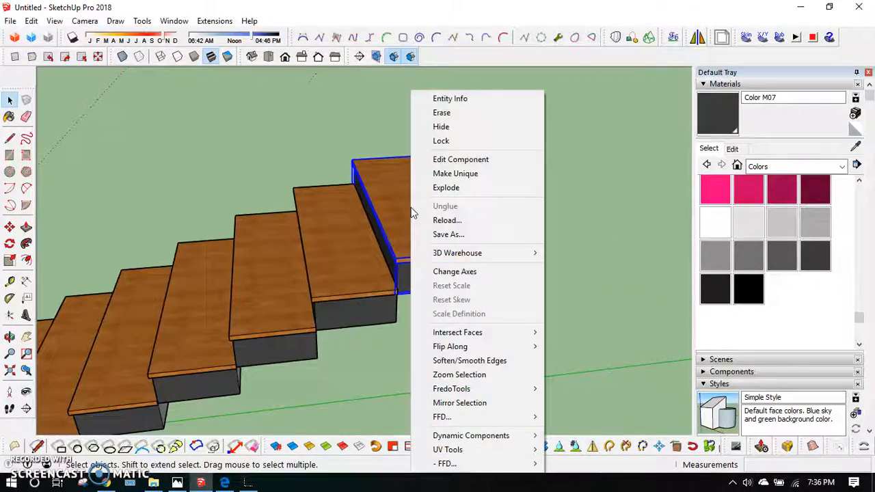
left_click(469, 175)
Try pulling the end face of a middle step's base about 0.48 m outward inside its component, and undo it
middle_click_drag(413, 269, 486, 196)
scroll(375, 252, "up", 2)
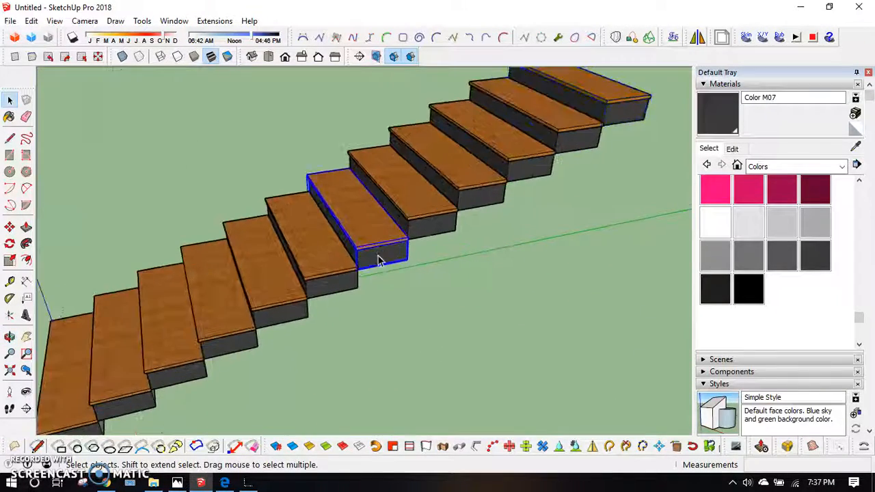
double_click(380, 261)
key("p")
left_click_drag(390, 265, 412, 291)
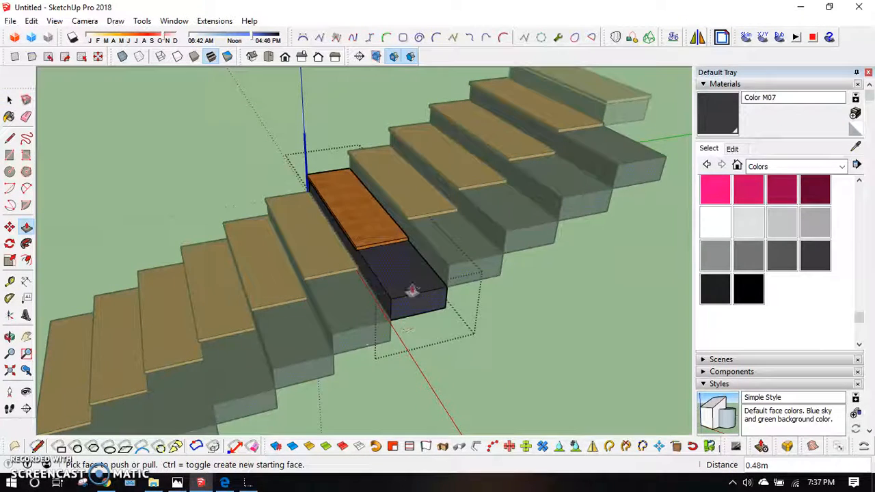
key("ctrl+z")
key("space")
left_click(414, 289)
mouse_move(385, 257)
middle_mouse_down()
mouse_move(514, 134)
mouse_move(383, 250)
middle_mouse_up()
double_click(384, 251)
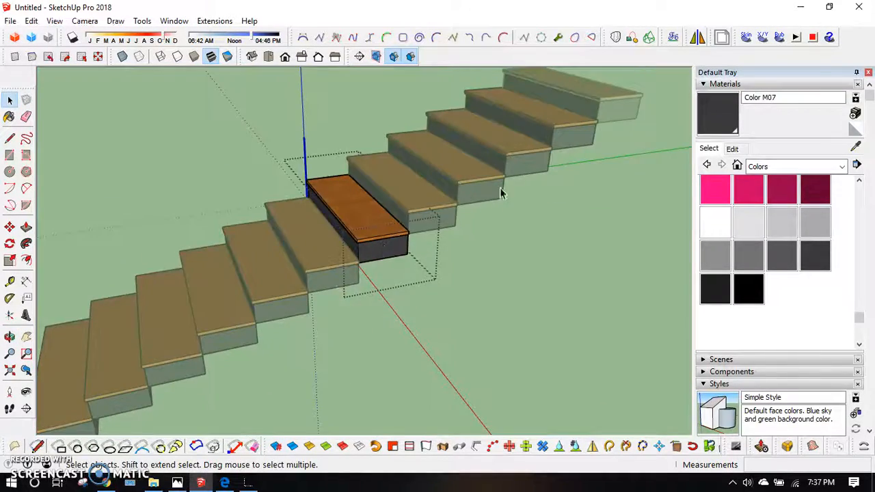
middle_click_drag(501, 193, 404, 244)
left_click(430, 237)
Open the unique top step for editing and select its base's back face for Push/Pull
middle_click_drag(483, 215, 444, 251)
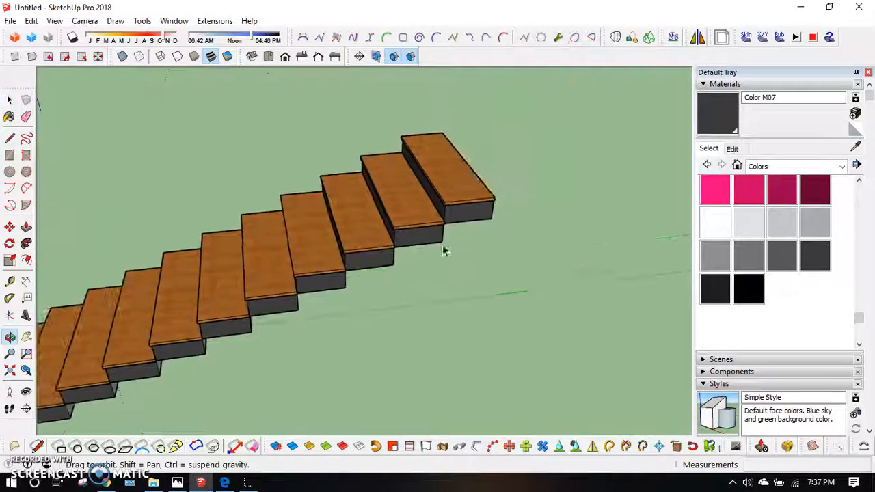
scroll(468, 213, "up", 4)
scroll(458, 212, "down", 1)
middle_click_drag(448, 216, 336, 231)
left_click(354, 236)
double_click(353, 237)
left_click(362, 245)
key("p")
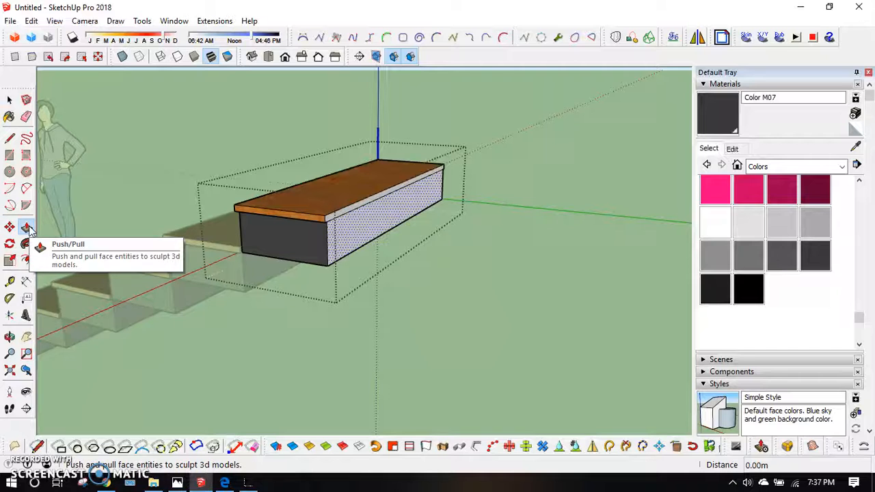
Try to pull the top step's back face outward 70 m, and undo the extrusion
left_click(357, 248)
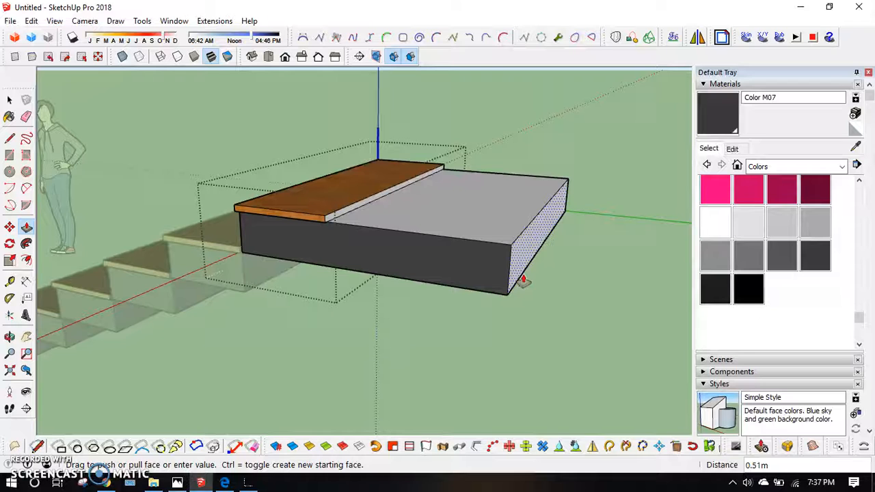
left_click(523, 280)
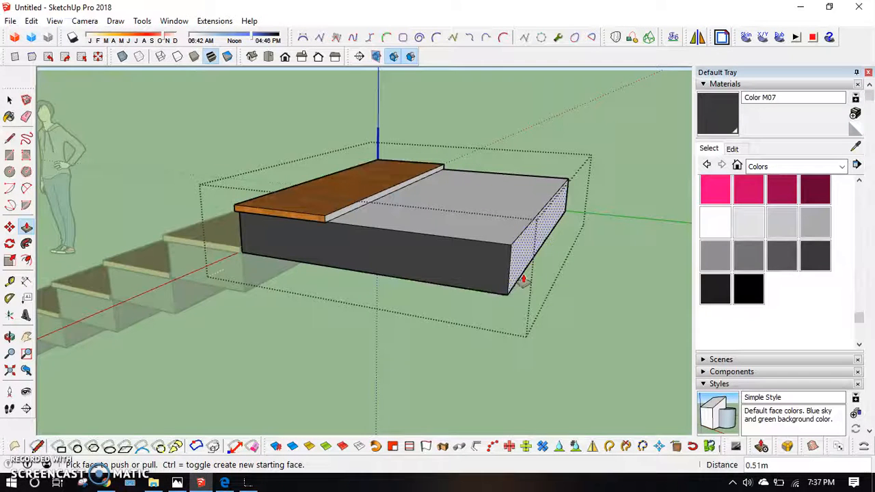
key("Return")
scroll(524, 280, "down", 8)
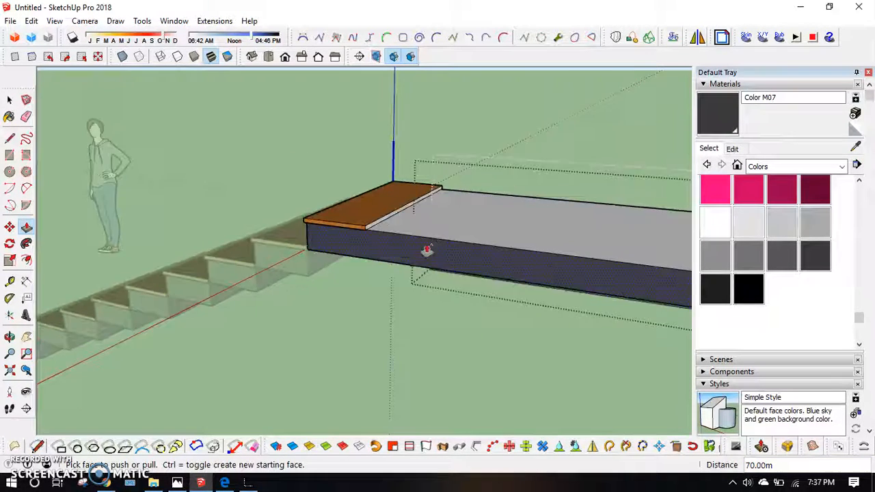
key("ctrl+z")
Try to pull the top step's back face outward about 0.45 m, and undo the attempt
scroll(426, 244, "up", 3)
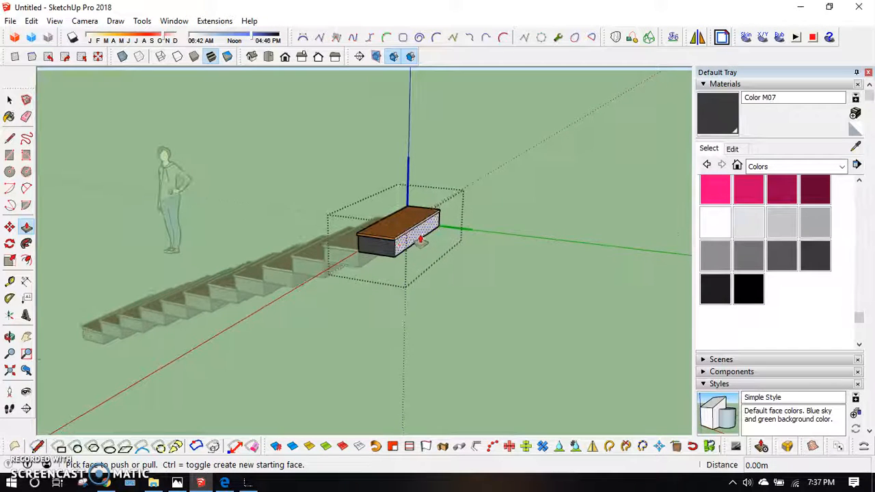
double_click(420, 242)
key("ctrl+z")
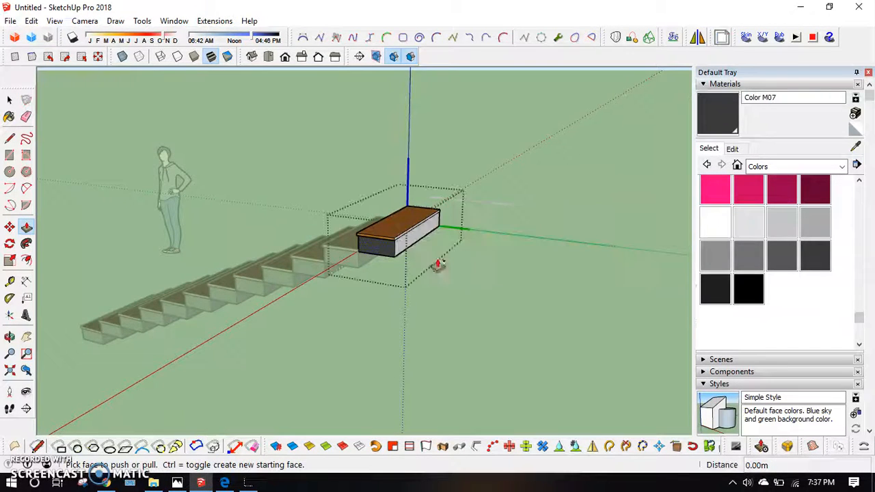
left_click(413, 242)
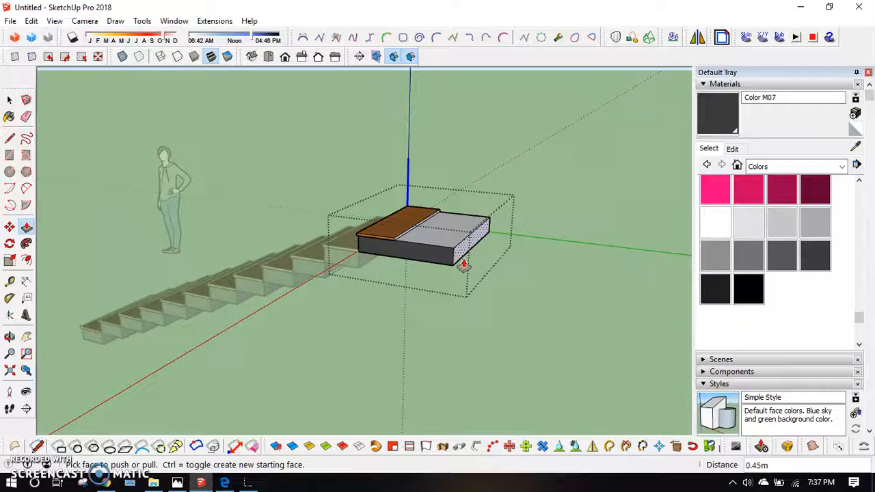
key("Return")
key("ctrl+z")
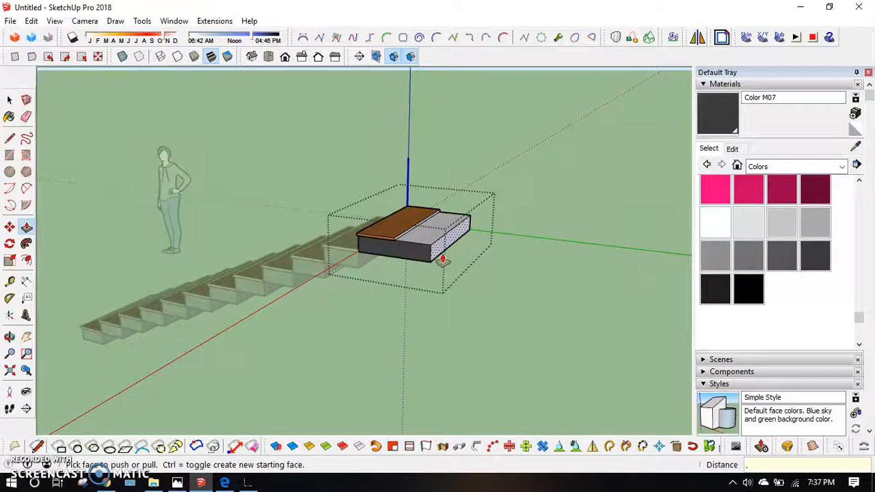
Pull the back face of the top step's base outward 0.70 m
left_click(443, 259)
scroll(434, 231, "up", 3)
mouse_move(434, 230)
middle_mouse_down()
mouse_move(515, 322)
mouse_move(414, 280)
mouse_move(449, 276)
mouse_move(424, 221)
middle_mouse_up()
scroll(355, 217, "up", 2)
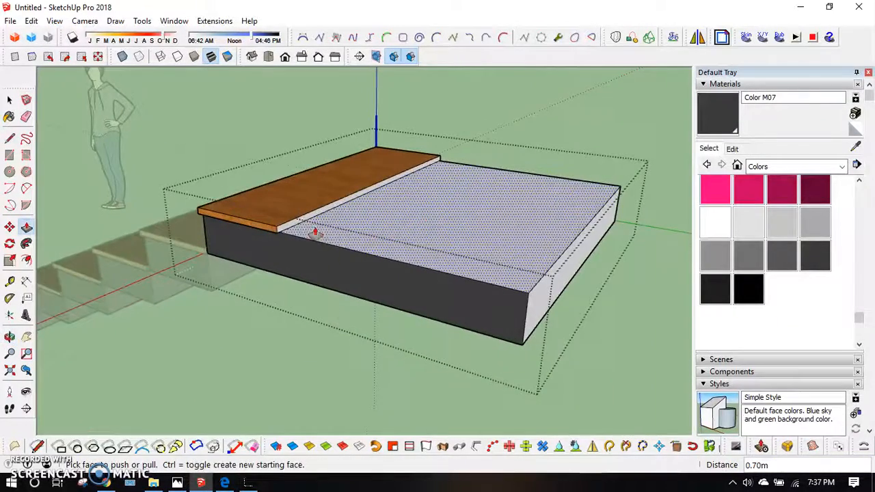
Pull the landing's wooden tread back flush with the back edge of its base, and close the component
left_click(295, 227)
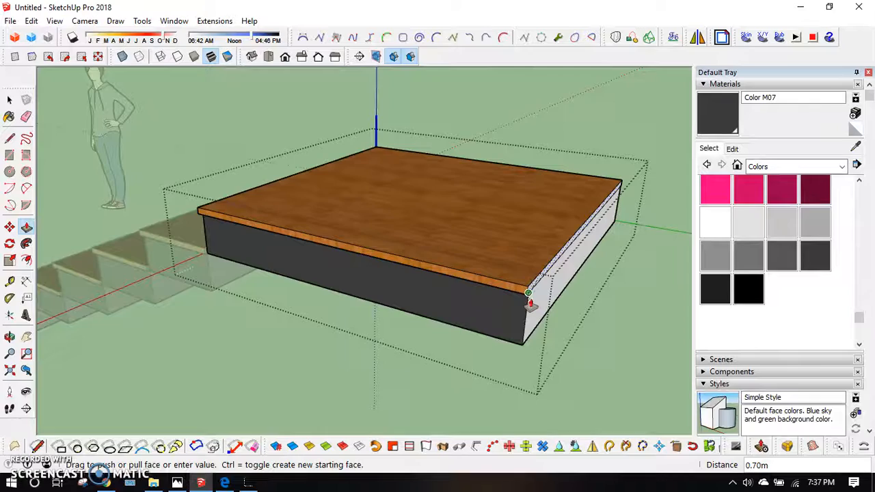
left_click(523, 322)
scroll(458, 266, "down", 3)
middle_click_drag(377, 231, 440, 249)
scroll(440, 250, "down", 3)
key("space")
key("Escape")
Copy the bottom step by its lower front base corner to the landing base's upper front corner, just beneath the tread
middle_click_drag(372, 260, 674, 294)
middle_click_drag(478, 291, 701, 312)
scroll(423, 268, "up", 3)
middle_click_drag(535, 295, 354, 246)
scroll(209, 387, "up", 3)
middle_click_drag(210, 387, 336, 267)
scroll(344, 319, "up", 4)
left_click(345, 325)
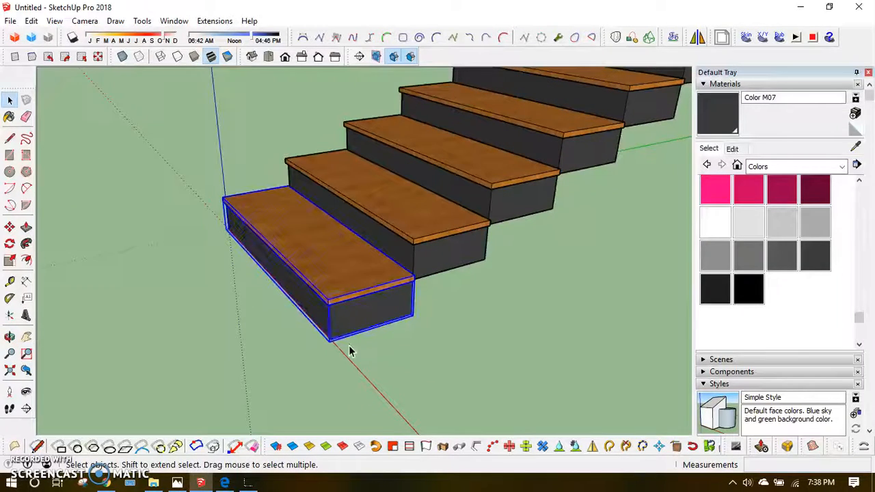
scroll(386, 312, "up", 2)
key("m")
scroll(396, 310, "up", 2)
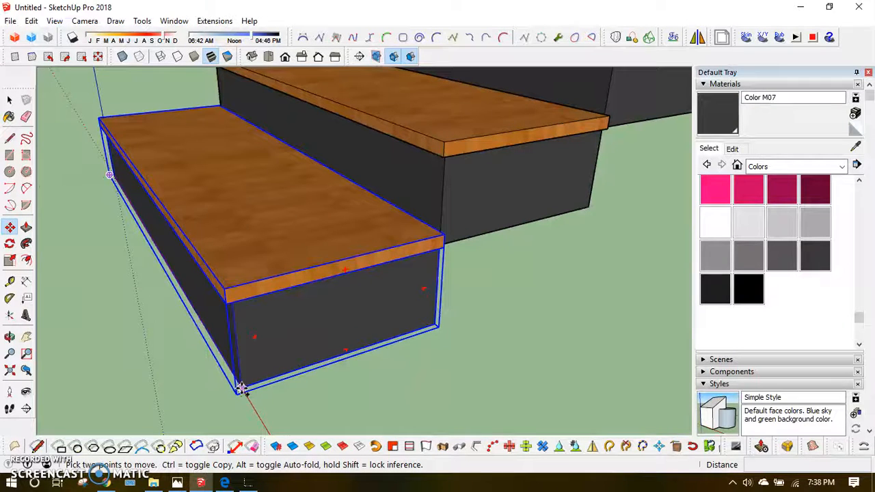
scroll(362, 235, "down", 6)
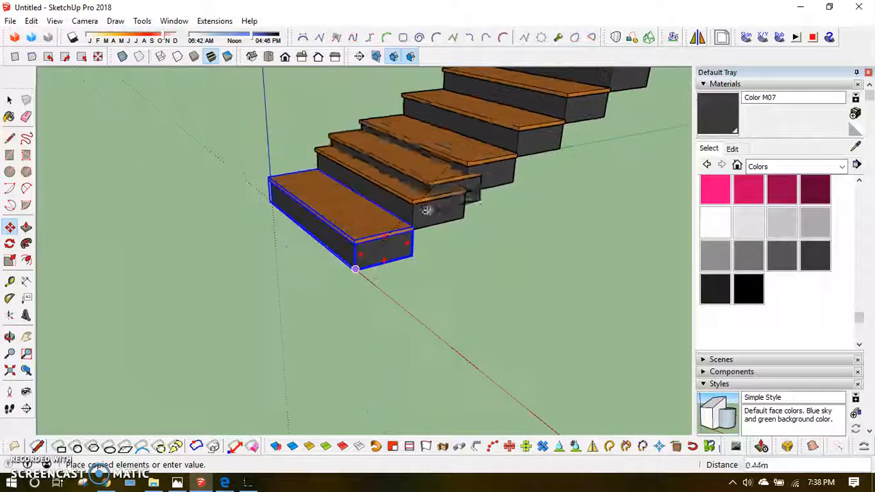
middle_click_drag(401, 221, 127, 423)
scroll(518, 206, "up", 1)
scroll(354, 268, "up", 4)
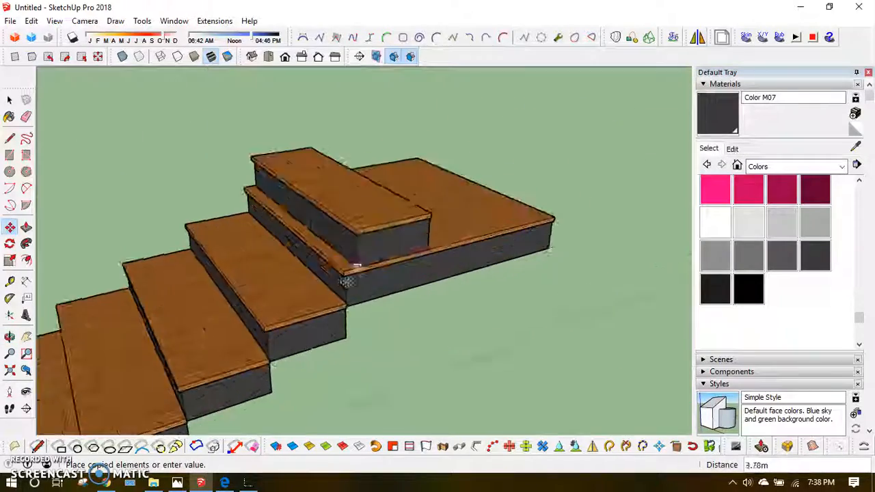
scroll(369, 296, "down", 1)
middle_click_drag(373, 298, 392, 279)
scroll(414, 286, "up", 2)
scroll(411, 293, "up", 4)
scroll(376, 238, "up", 2)
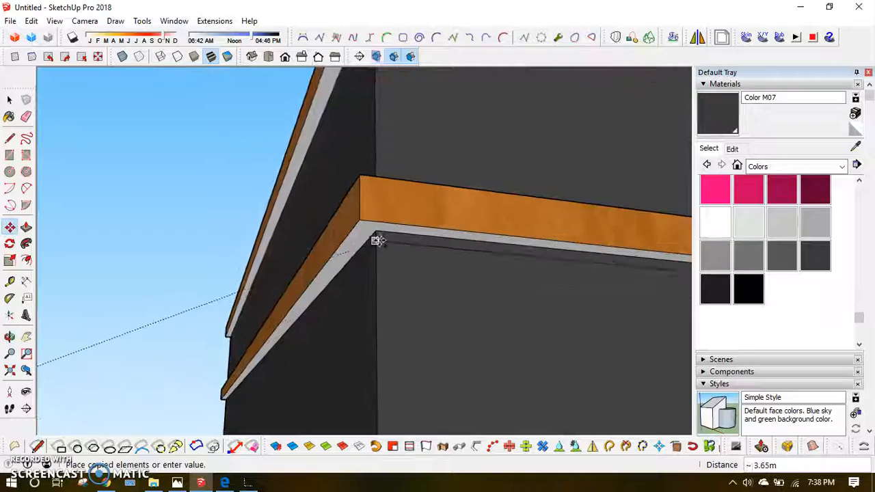
left_click(375, 232)
Rotate the copied step 90 degrees about its lower front corner at the landing
middle_click_drag(379, 235, 540, 440)
scroll(401, 316, "down", 2)
middle_click_drag(383, 216, 375, 290)
scroll(381, 297, "down", 6)
scroll(381, 297, "down", 3)
scroll(376, 260, "up", 5)
key("q")
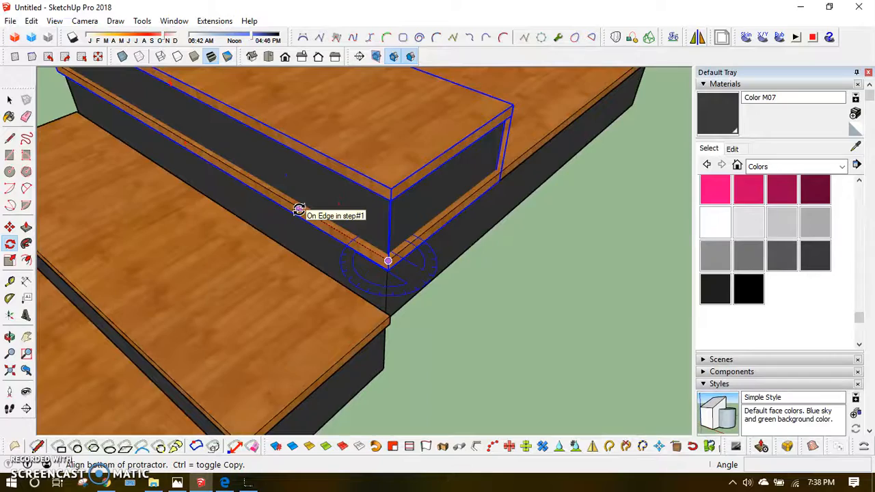
left_click(299, 208)
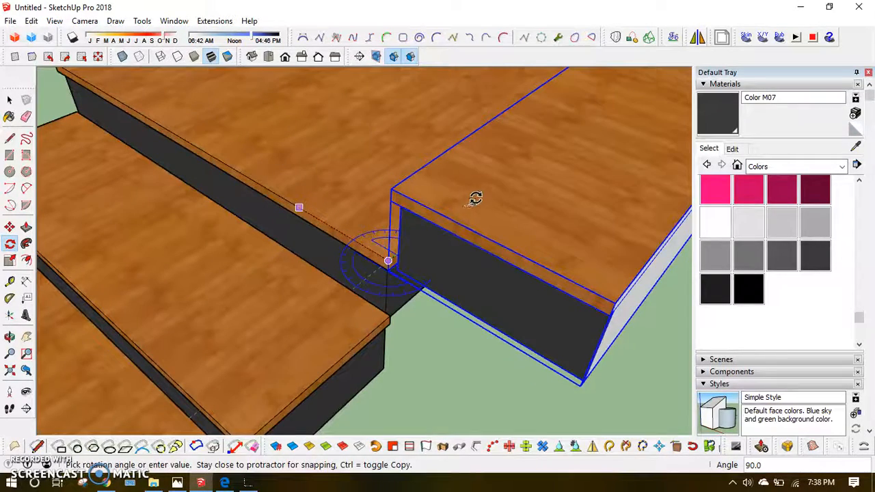
left_click(479, 195)
Move the rotated step so its lower base corner meets the upper corner of the landing's base
middle_click_drag(479, 196, 419, 141)
scroll(429, 205, "up", 2)
middle_click_drag(422, 230, 429, 247)
scroll(387, 194, "up", 2)
key("space")
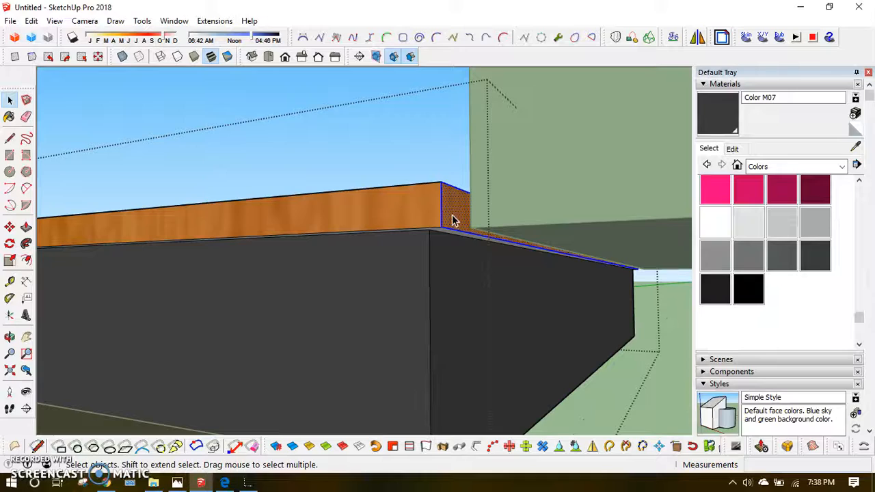
left_click_drag(453, 223, 376, 256)
key("space")
middle_click_drag(377, 256, 390, 305)
left_click(441, 251)
key("m")
left_click(449, 264)
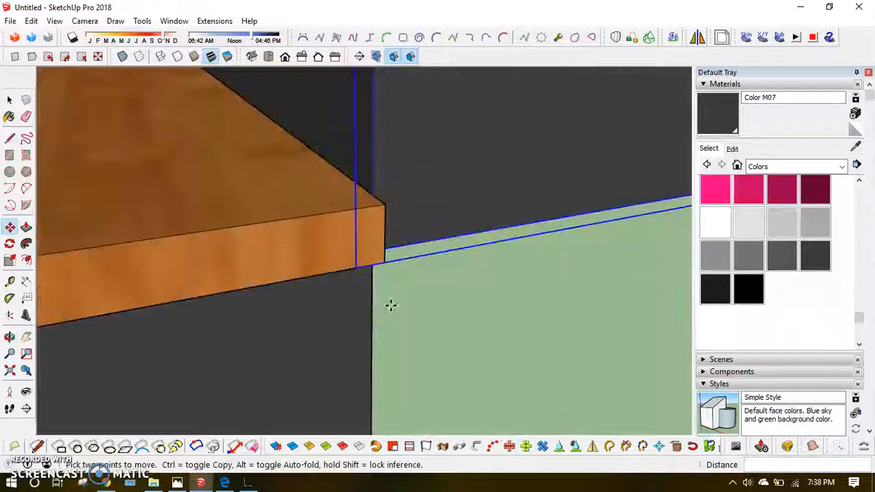
Copy the rotated step from its lower base corner to the upper back corner of its base, forming the next step up
middle_click_drag(297, 239, 225, 265)
scroll(415, 253, "up", 2)
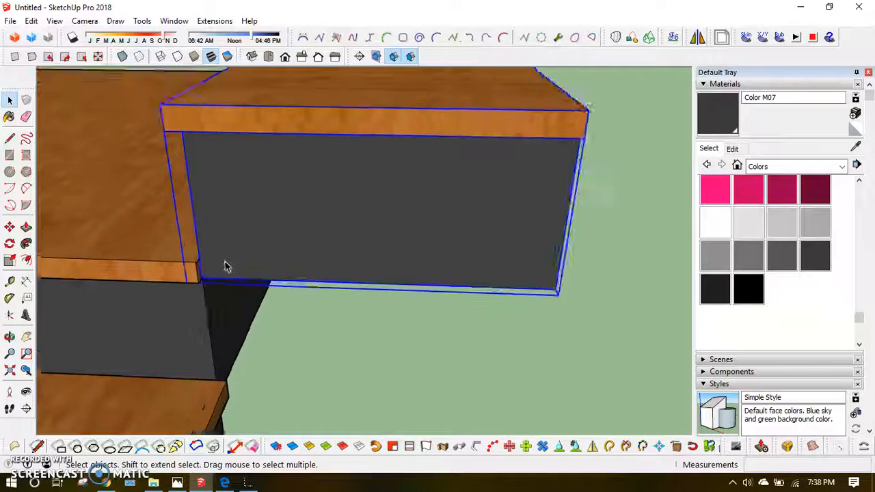
scroll(212, 279, "up", 3)
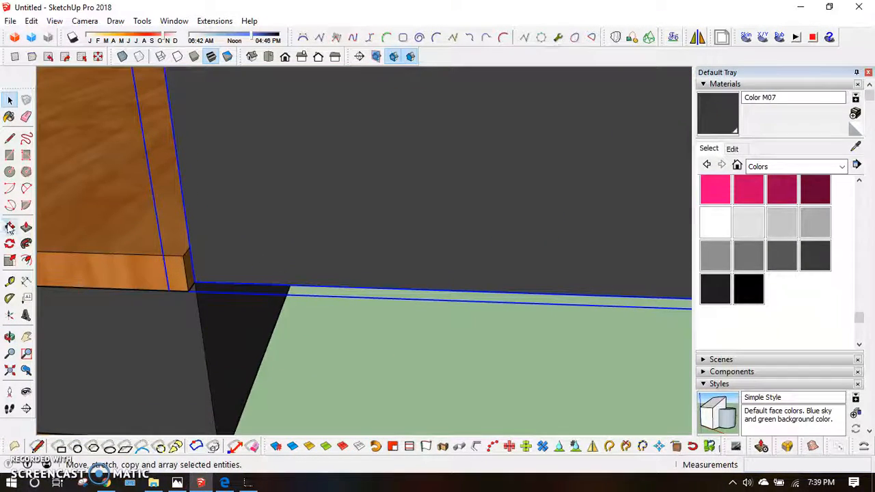
left_click(10, 228)
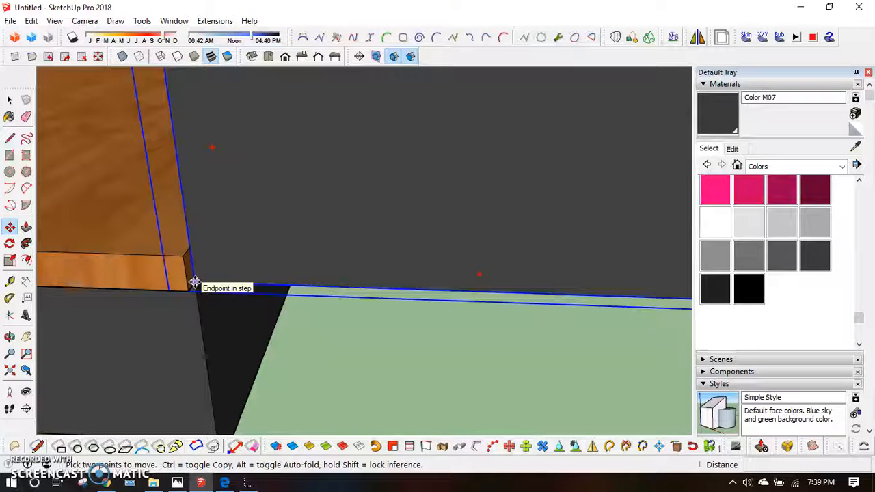
left_click(195, 283)
key("ctrl")
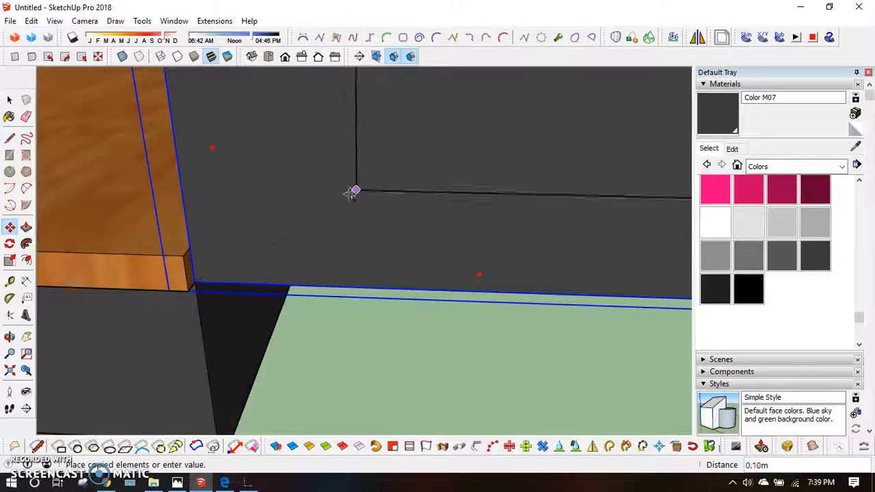
scroll(307, 228, "down", 5)
middle_click_drag(405, 195, 303, 180)
scroll(414, 177, "up", 2)
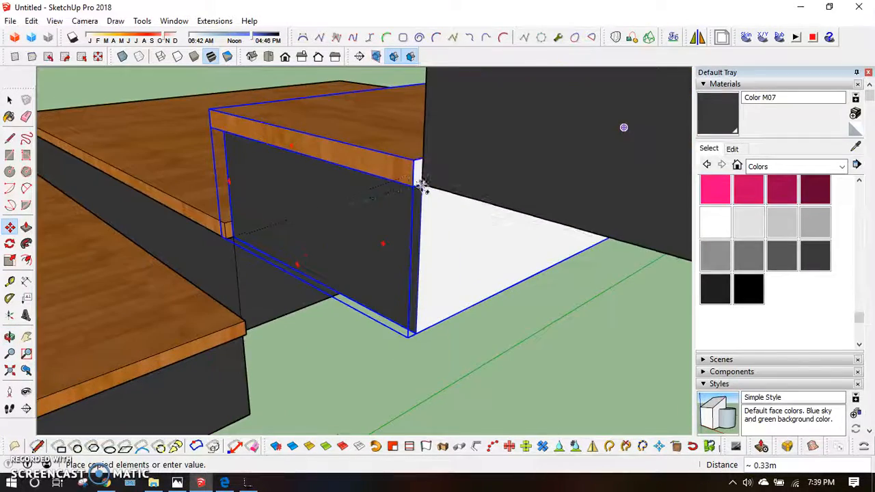
left_click(420, 184)
scroll(387, 230, "down", 6)
Array the copied step 7x to build the second flight above the landing
middle_click_drag(383, 235, 566, 293)
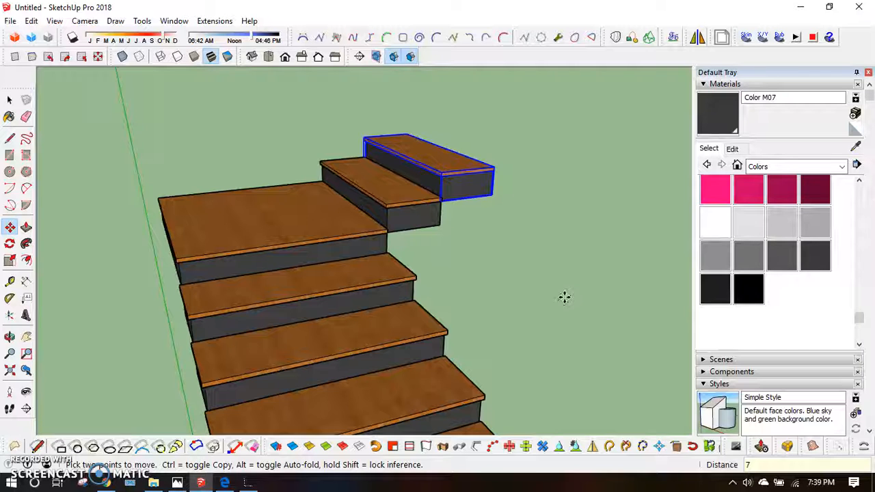
type("x")
key("Return")
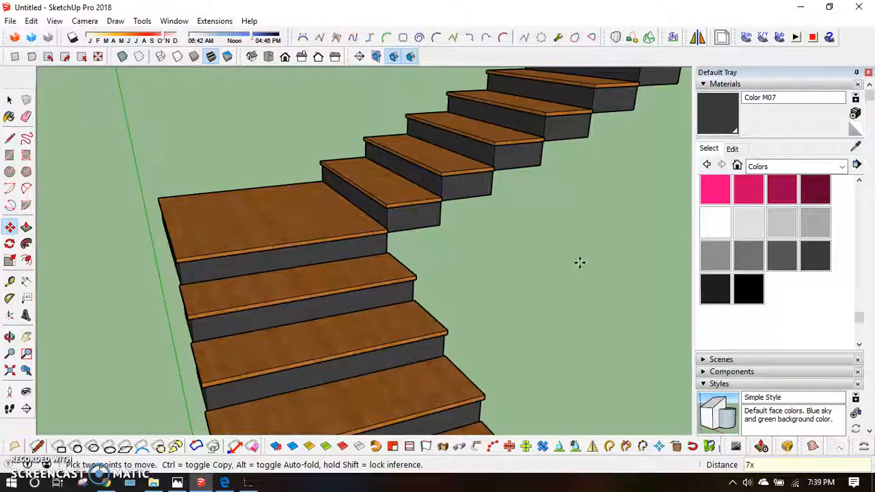
scroll(268, 292, "down", 8)
key("space")
Draw a circle of about 0.02 m radius on the second step's tread and pull it up about 0.59 m into a post
middle_click_drag(277, 235, 307, 273)
middle_click_drag(281, 237, 309, 303)
scroll(335, 270, "up", 4)
scroll(362, 306, "up", 4)
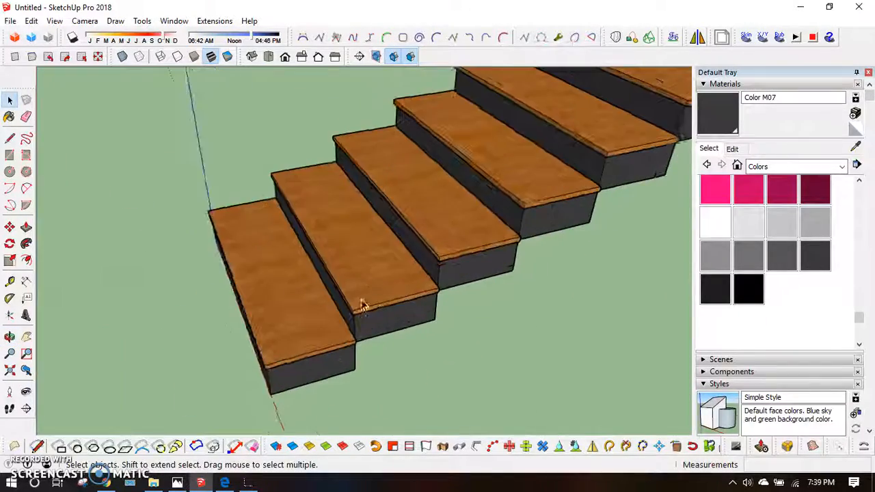
scroll(383, 308, "up", 5)
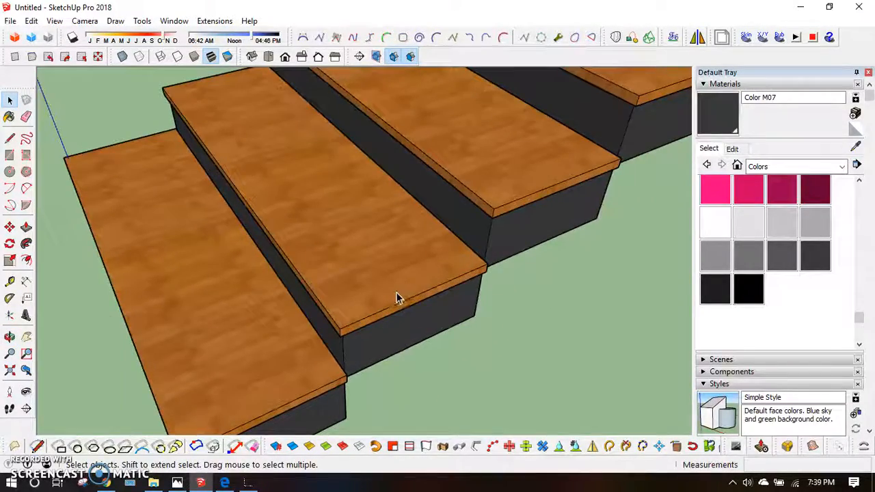
left_click(10, 139)
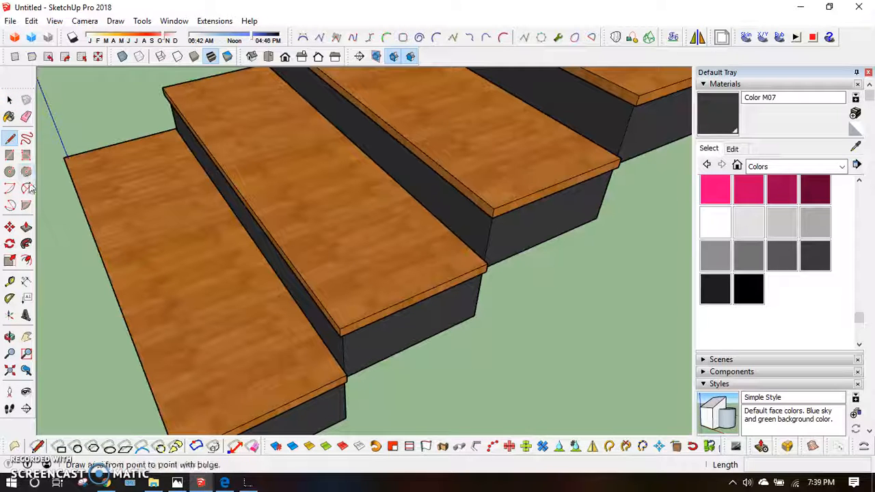
scroll(410, 302, "up", 3)
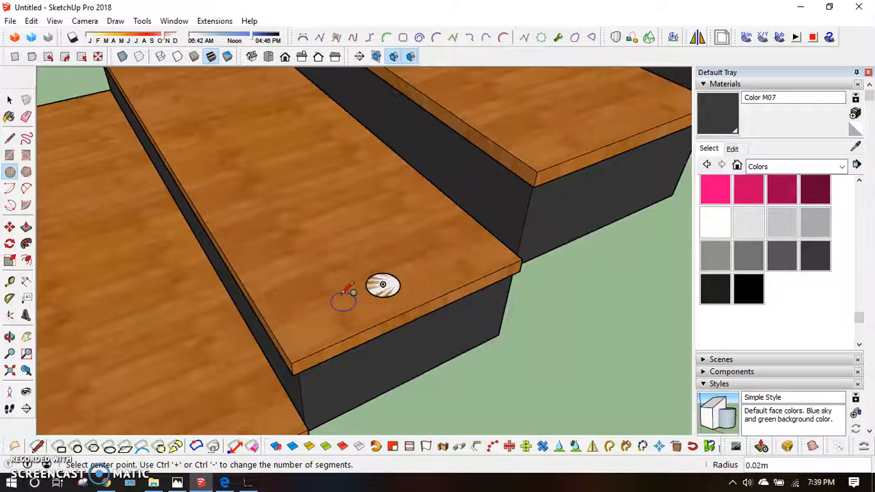
scroll(380, 287, "down", 5)
key("p")
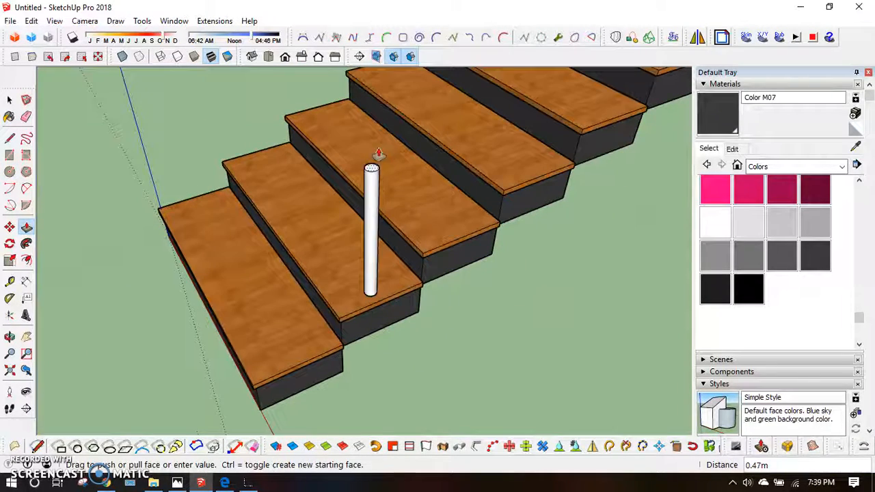
middle_click_drag(344, 253, 380, 252)
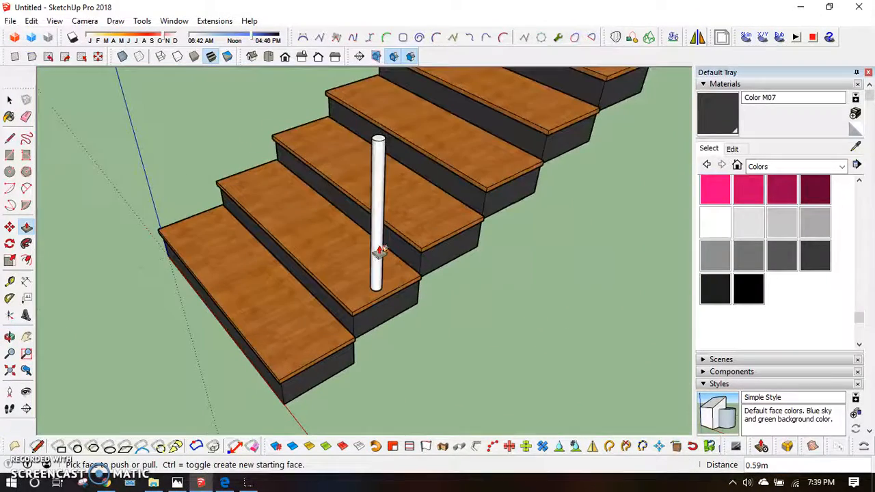
Delete the white post standing on the second step
scroll(380, 252, "up", 3)
key("space")
triple_click(372, 244)
key("Delete")
scroll(358, 274, "down", 1)
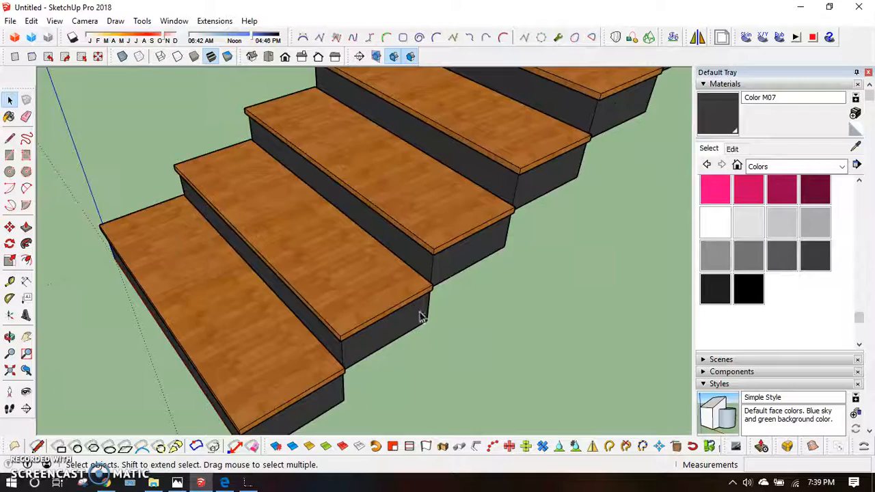
Open the second step's component and draw a circle of about 0.01 m radius on its tread near the open end
scroll(326, 317, "up", 4)
double_click(334, 294)
left_click(338, 314)
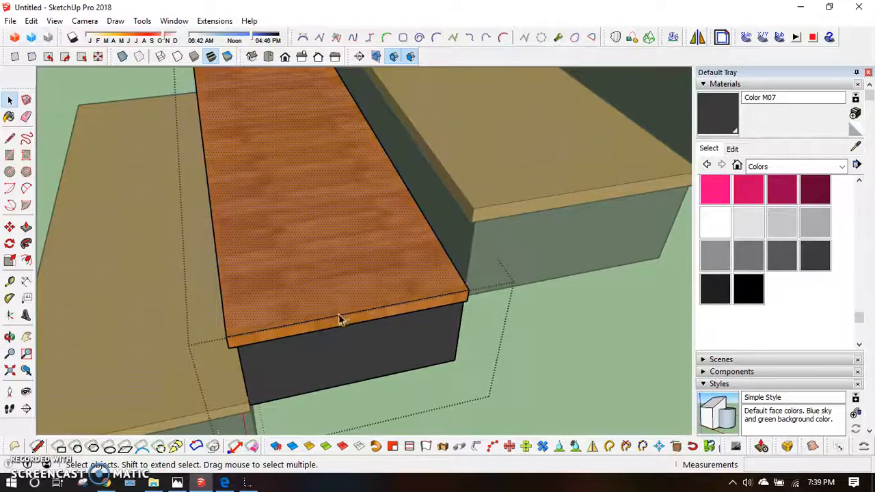
scroll(338, 319, "down", 5)
mouse_move(346, 308)
middle_mouse_down()
mouse_move(312, 303)
mouse_move(549, 197)
mouse_move(351, 316)
middle_mouse_up()
scroll(354, 317, "up", 6)
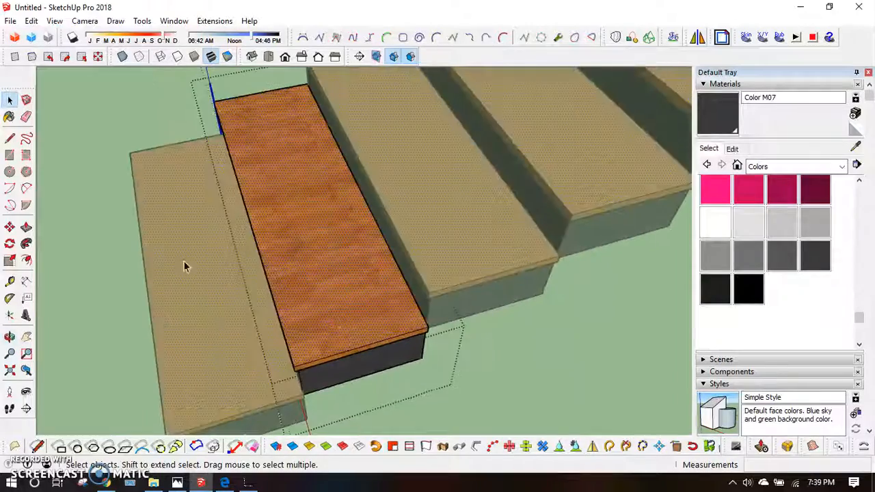
left_click(11, 172)
scroll(379, 319, "up", 5)
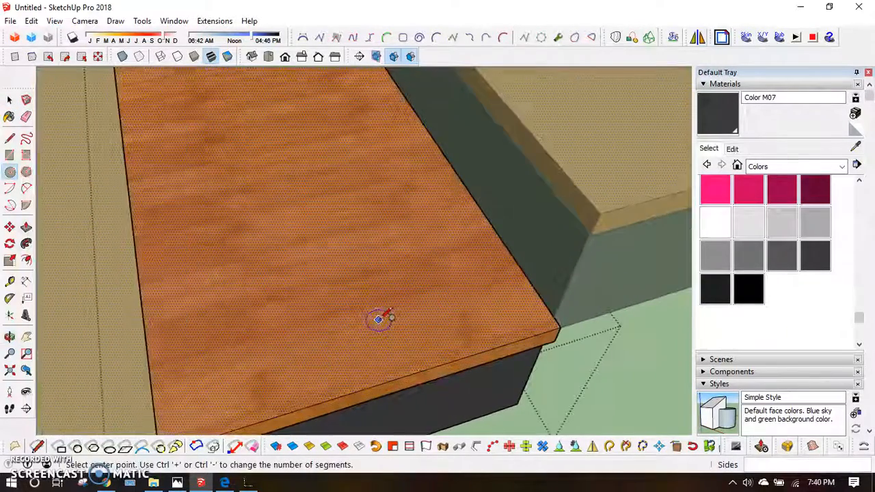
left_click(355, 320)
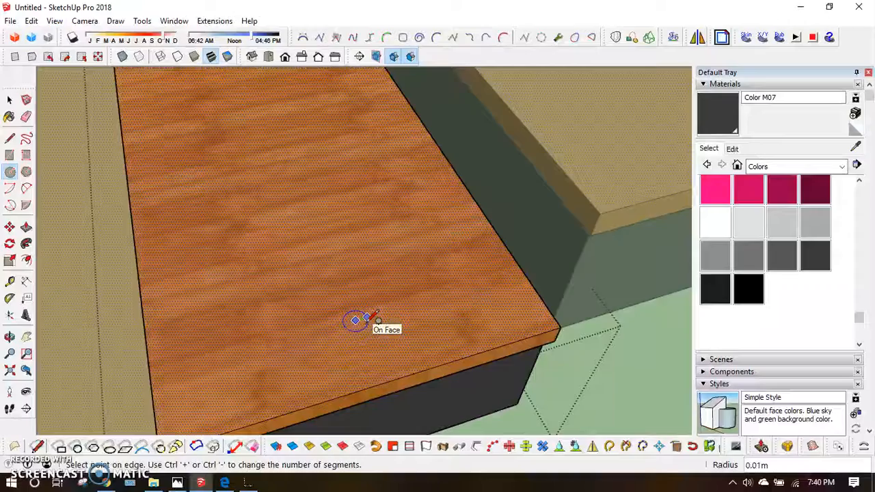
left_click(368, 318)
scroll(368, 320, "down", 5)
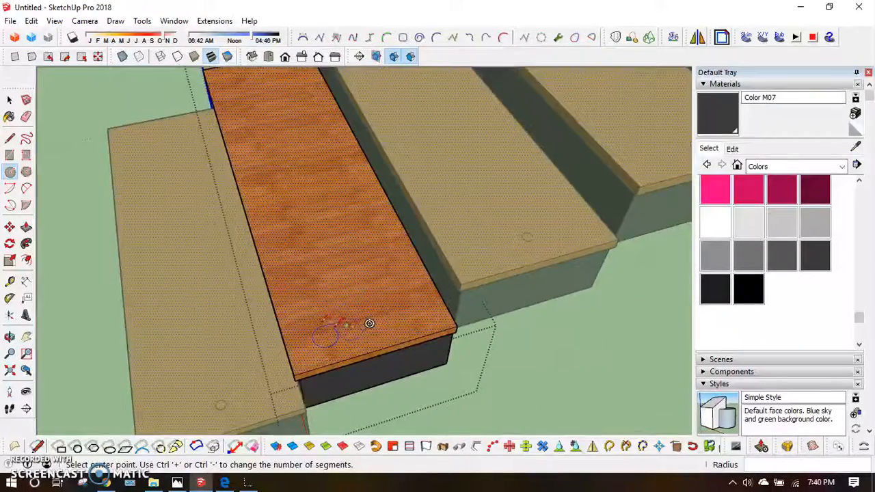
scroll(369, 324, "up", 2)
Paint the small circle on the tread with the dark grey Color M07
left_click(803, 254)
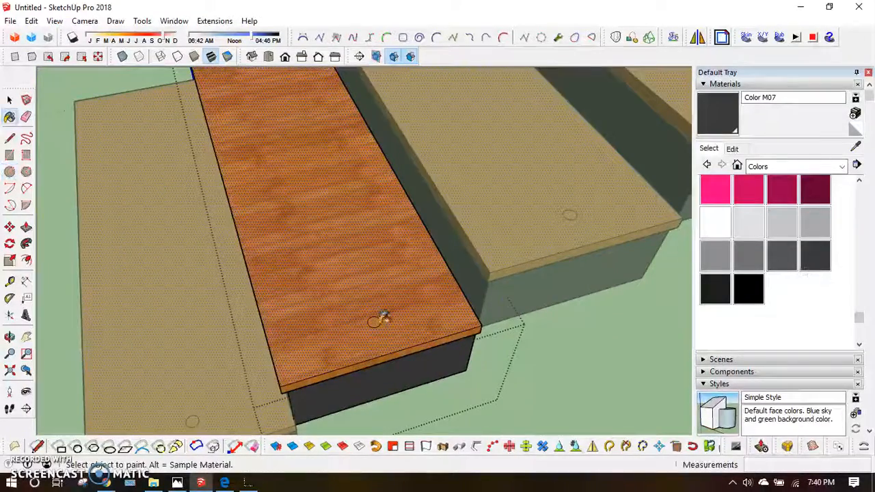
key("space")
scroll(380, 326, "down", 1)
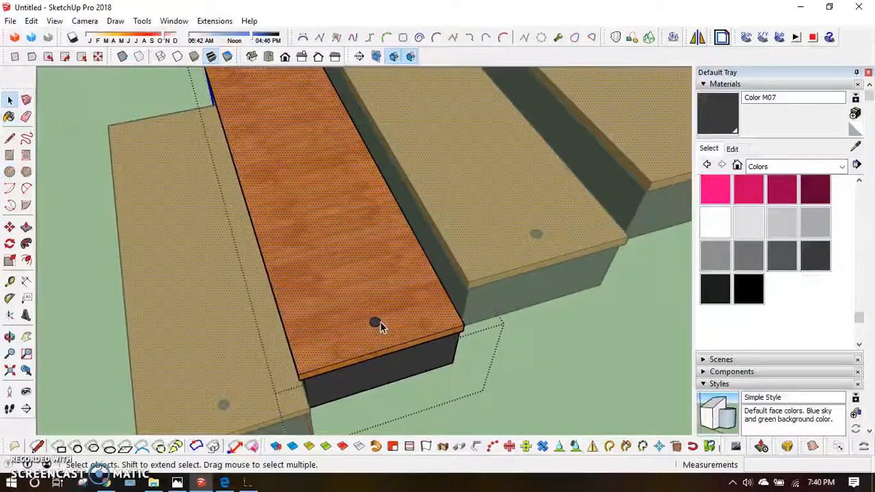
Try to pull the tread's top face by about 0.14 m, and undo the extrusion
scroll(478, 257, "up", 1)
middle_click_drag(347, 346, 408, 280)
scroll(405, 280, "up", 1)
key("p")
left_click(394, 248)
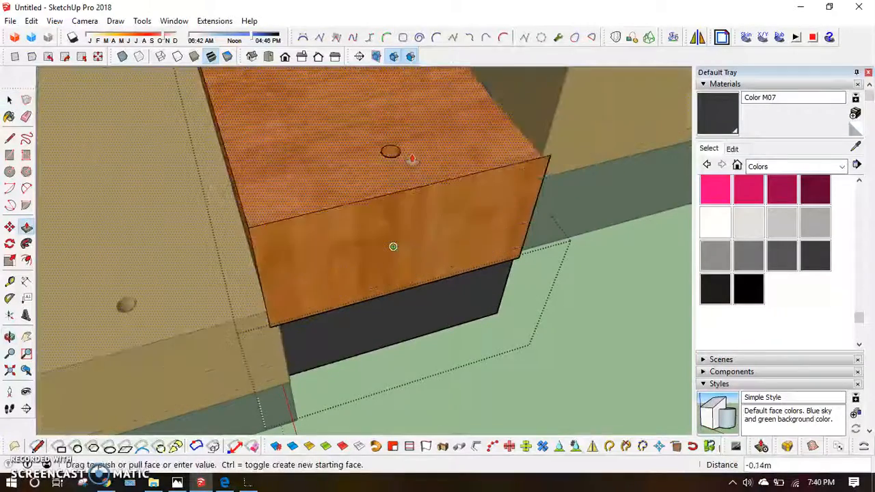
key("ctrl+z")
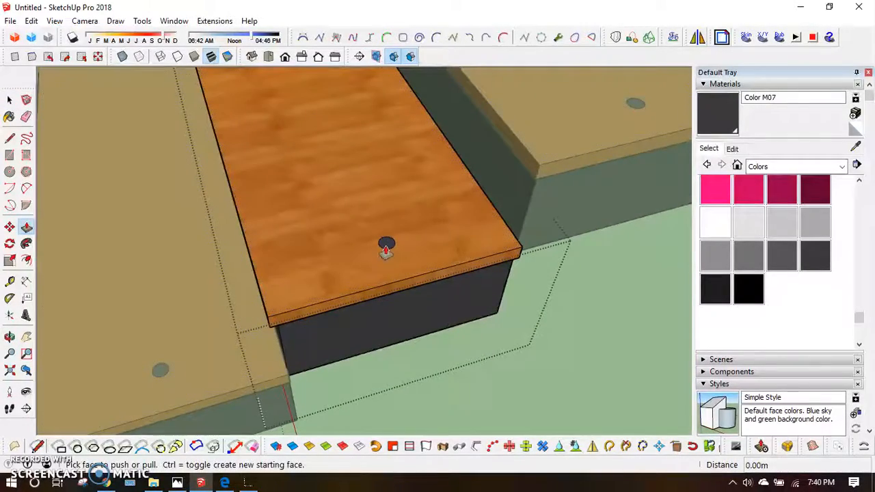
Extrude the small dark circle on the second step into a 0.8 m tall baluster and leave the step component
left_click(387, 248)
scroll(393, 162, "down", 1)
scroll(392, 162, "down", 2)
middle_click_drag(390, 160, 280, 134)
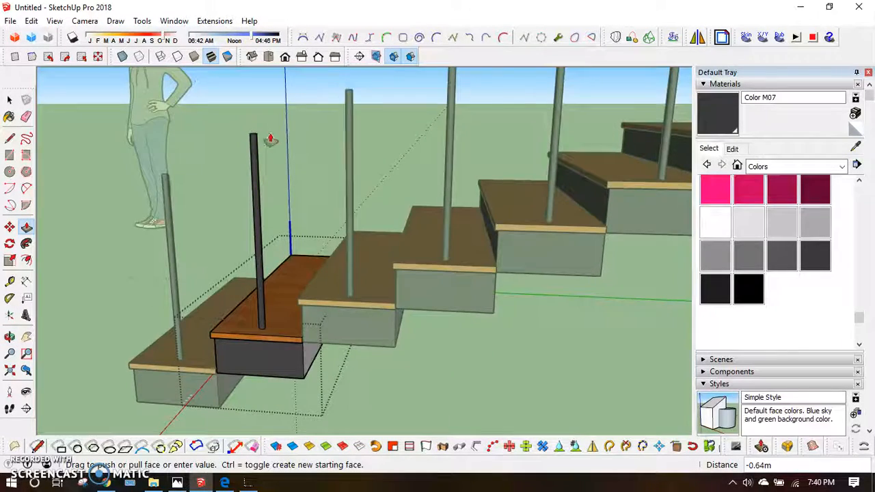
left_click(270, 139)
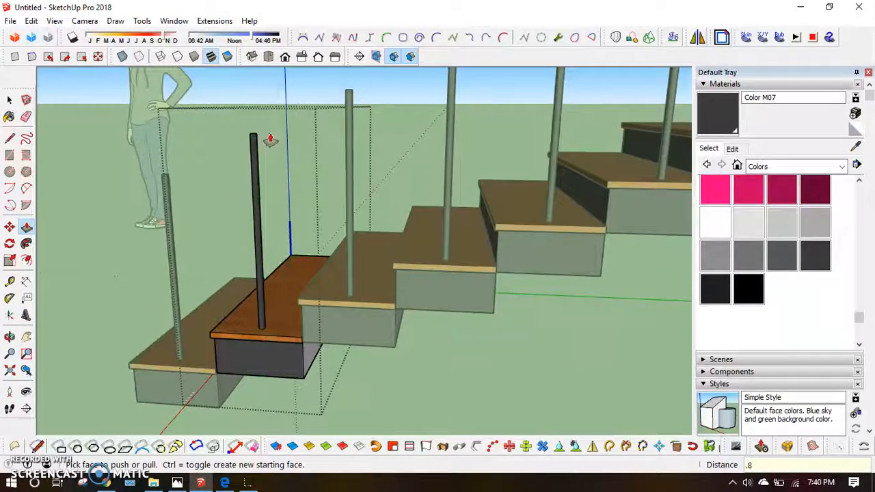
scroll(341, 256, "down", 3)
middle_click_drag(342, 260, 415, 275)
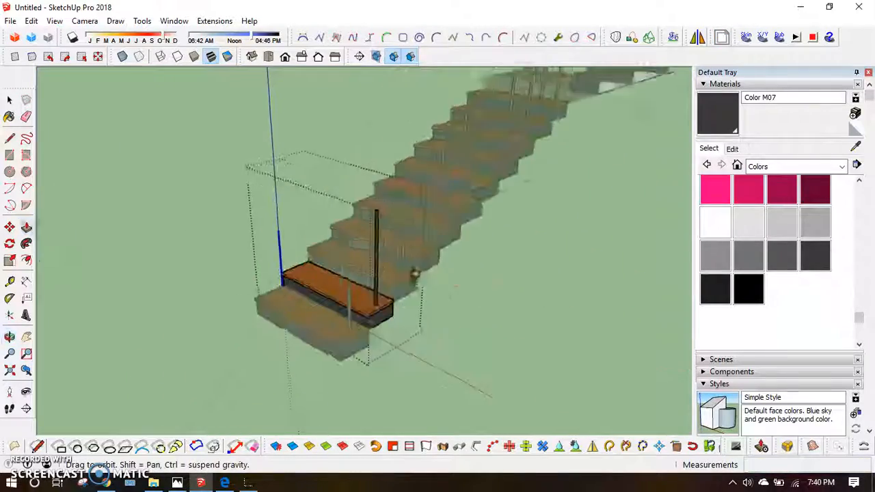
scroll(415, 274, "down", 3)
key("space")
left_click(562, 270)
middle_click_drag(441, 215, 266, 335, "shift")
middle_click_drag(265, 335, 502, 256)
scroll(315, 338, "up", 5)
middle_click_drag(315, 338, 321, 287)
scroll(331, 273, "up", 4)
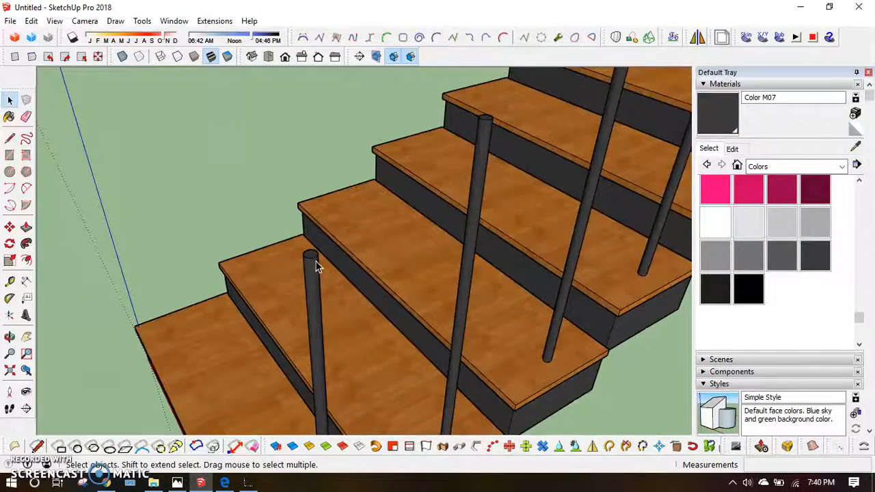
scroll(317, 267, "up", 2)
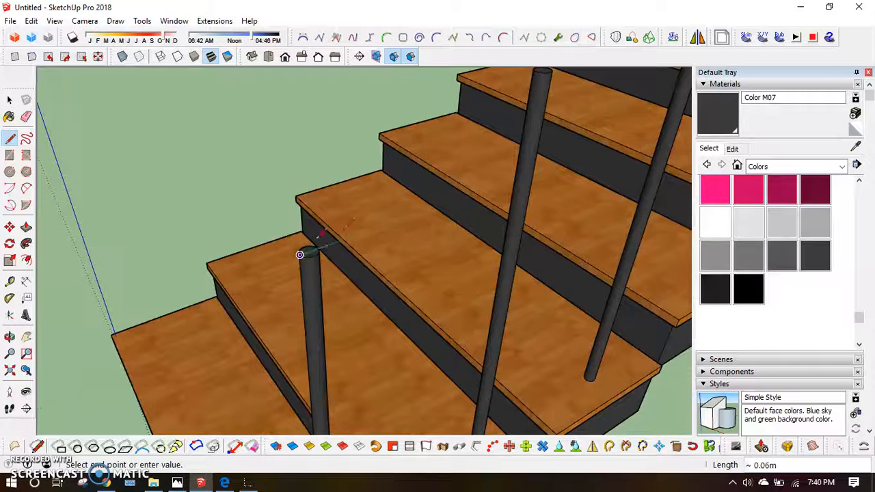
scroll(301, 257, "down", 10)
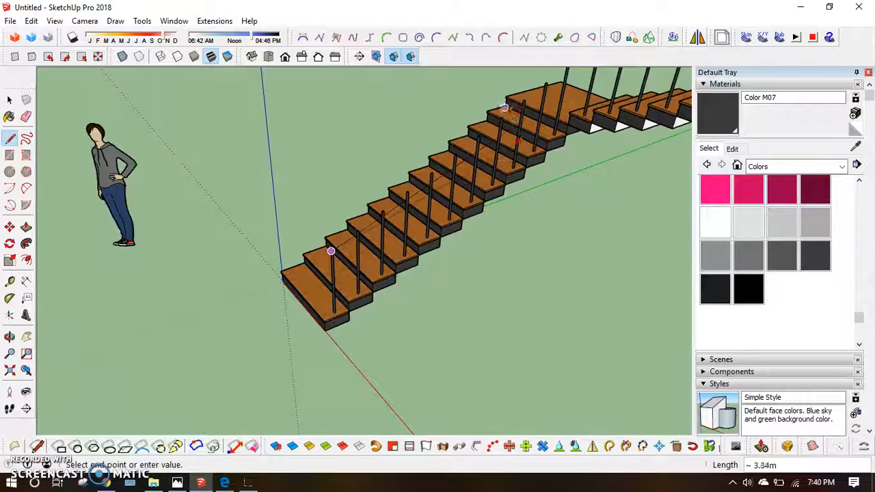
middle_click_drag(498, 144, 411, 232)
scroll(277, 294, "up", 5)
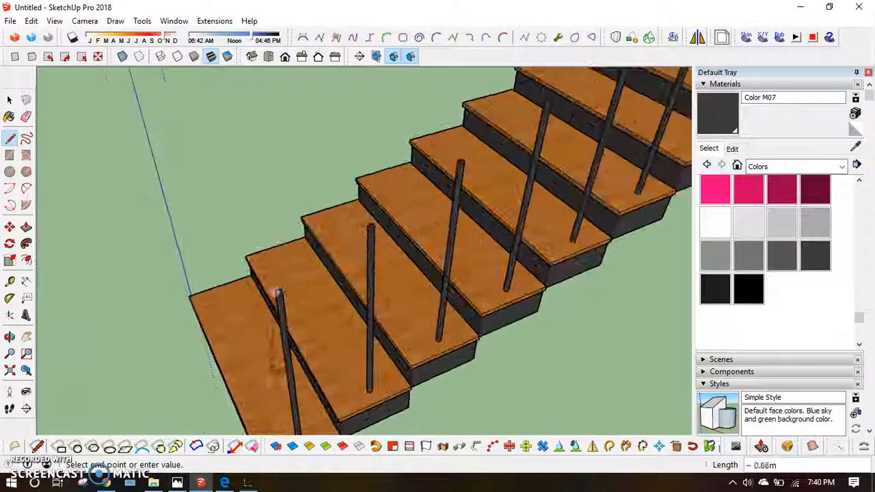
Draw a straight line from the top of the lower flight's first baluster to the top of its last baluster
scroll(177, 296, "up", 2)
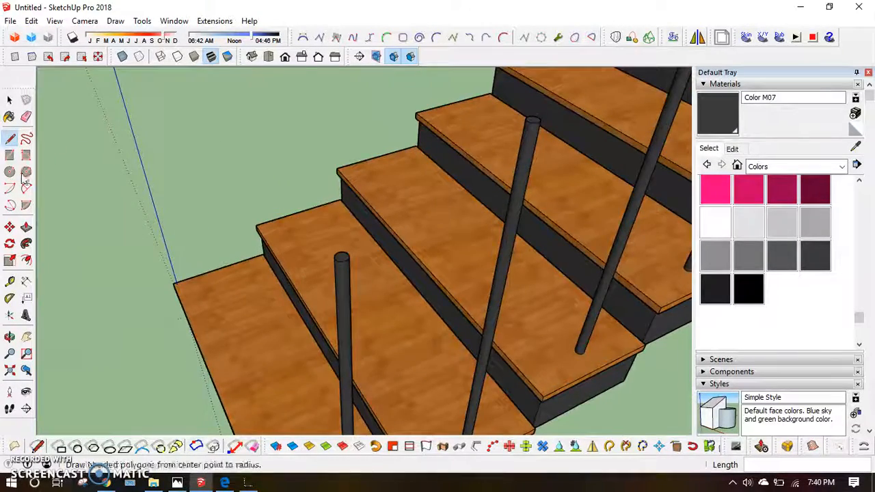
scroll(213, 280, "up", 2)
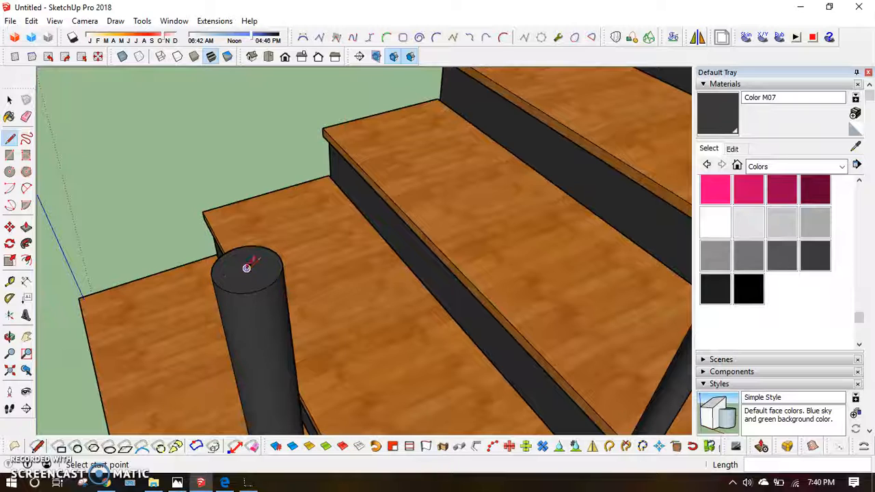
scroll(281, 258, "down", 8)
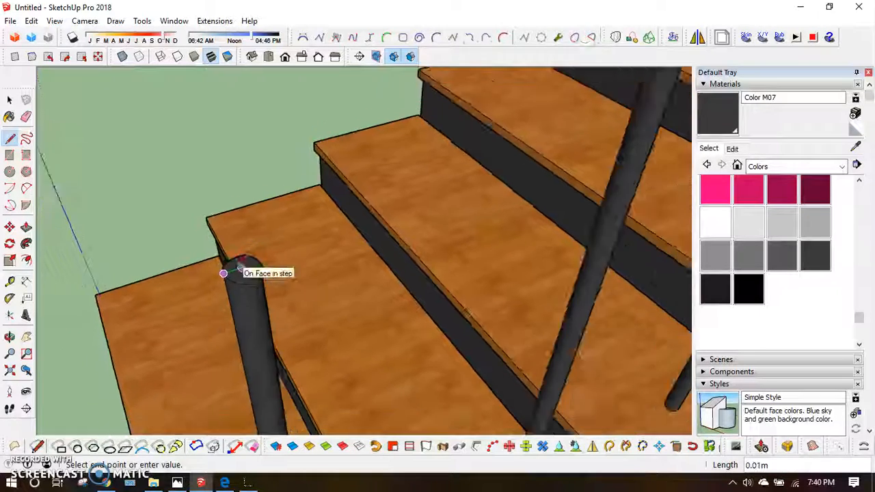
middle_click_drag(519, 115, 390, 270, "shift")
scroll(445, 239, "up", 5)
scroll(484, 195, "up", 3)
middle_click_drag(427, 234, 443, 306)
scroll(397, 197, "up", 5)
scroll(398, 186, "up", 3)
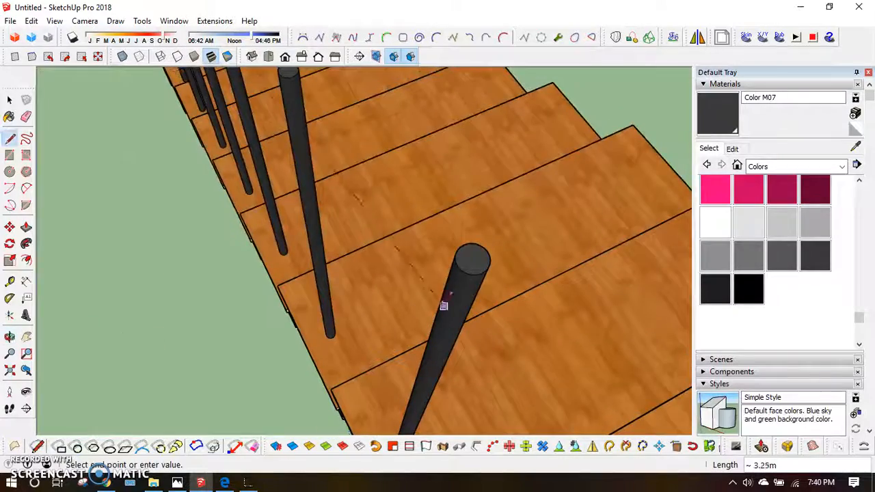
left_click(482, 273)
key("space")
Draw an upright circle of about 0.01 m radius at the line's lower end on the first baluster's top, as the handrail profile
scroll(445, 233, "down", 4)
middle_click_drag(393, 157, 746, 226)
scroll(746, 226, "down", 2)
scroll(436, 162, "down", 2)
scroll(438, 164, "down", 4)
middle_click_drag(336, 275, 447, 270)
scroll(353, 303, "up", 5)
scroll(342, 236, "up", 5)
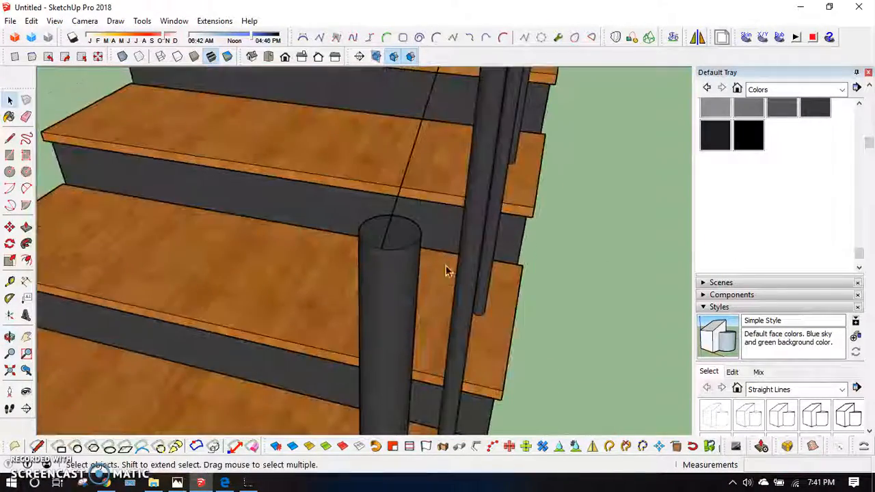
left_click(10, 173)
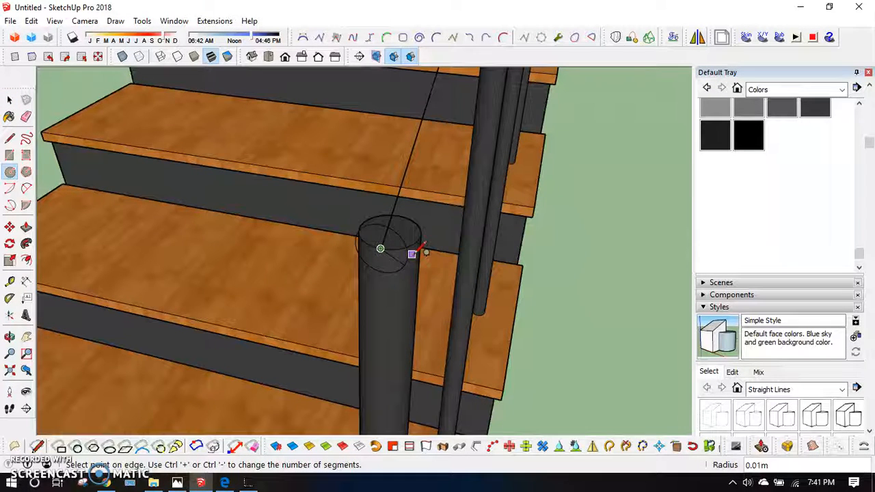
middle_click_drag(385, 255, 197, 287)
key("space")
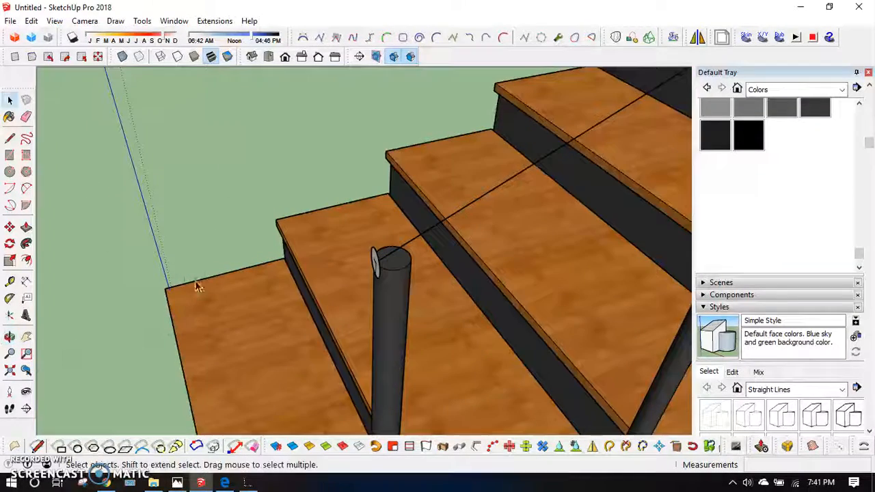
Extrude the circle with Follow Me along the line up to the last baluster of the lower flight to form a handrail
left_click(28, 247)
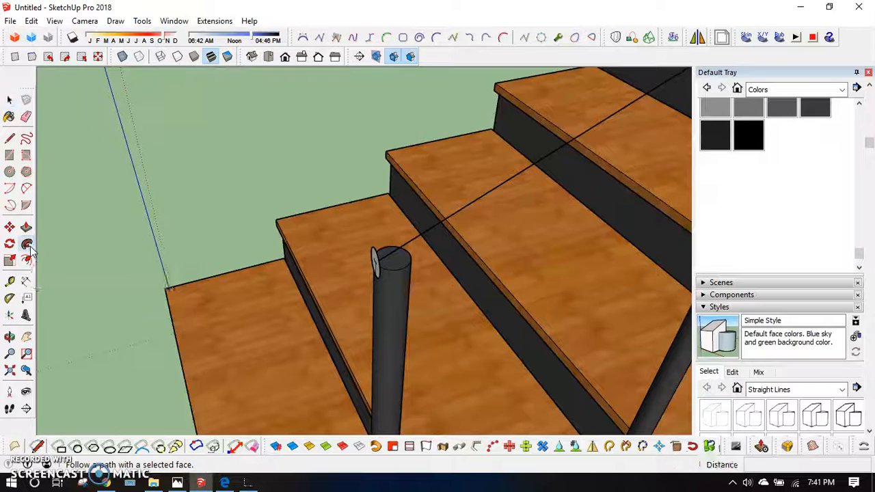
middle_click_drag(381, 308, 434, 305)
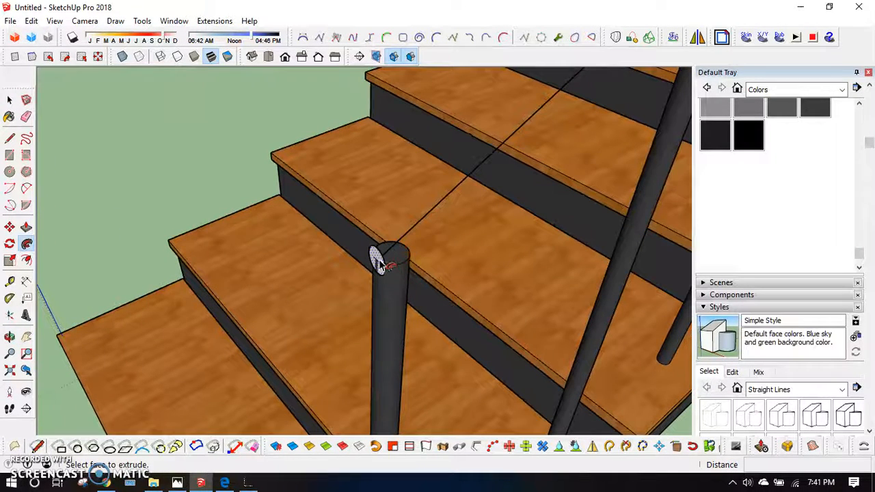
middle_click_drag(424, 229, 443, 336)
scroll(449, 324, "down", 4)
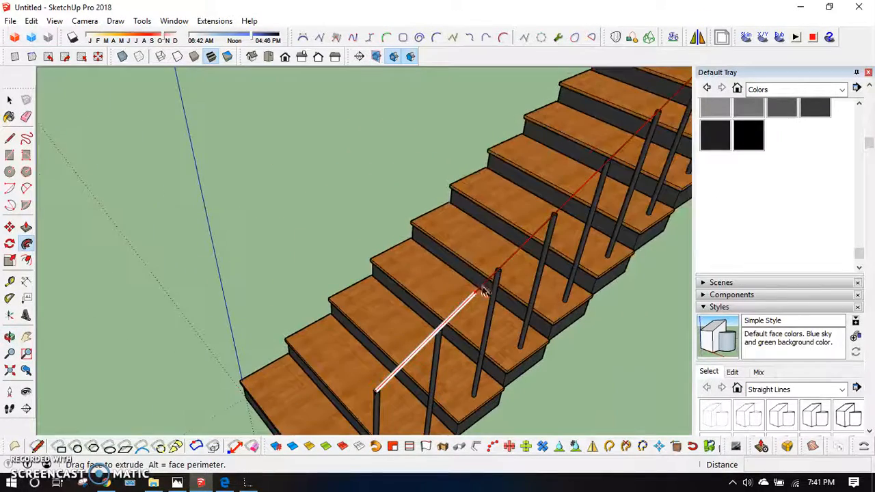
middle_click_drag(557, 219, 574, 118)
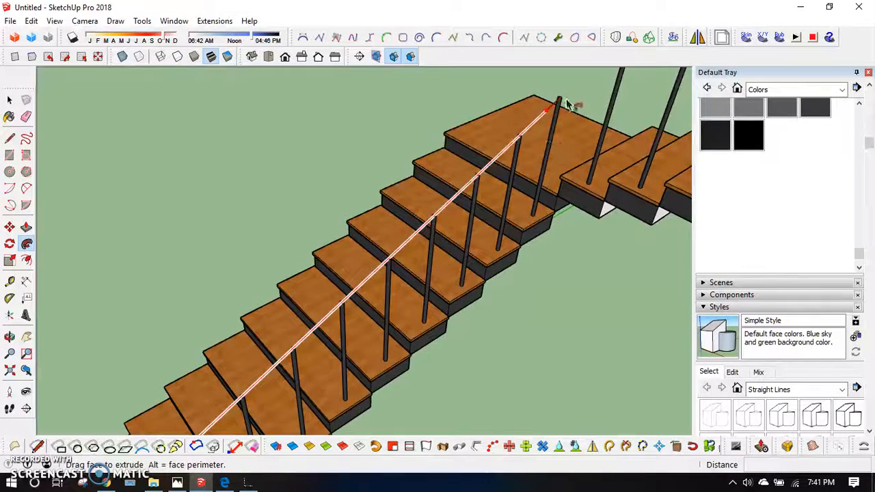
left_click(564, 103)
key("space")
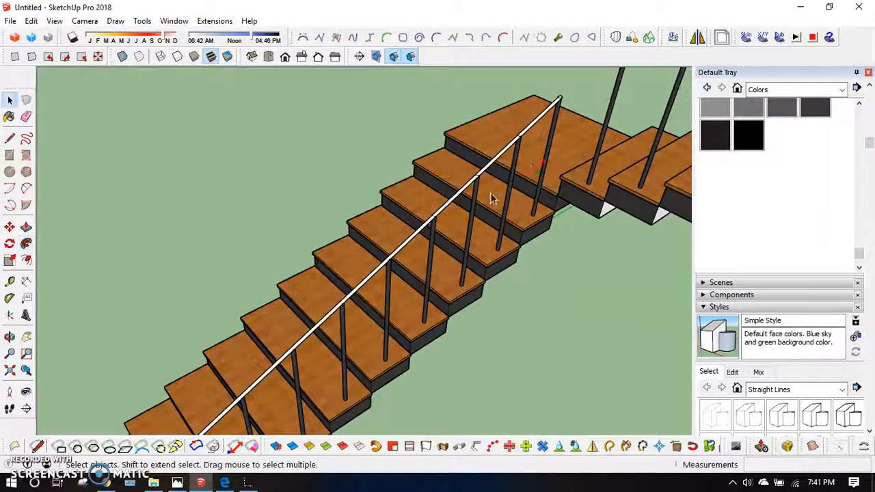
Paint the lower flight's white handrail with the dark grey Color M07
scroll(466, 238, "down", 4)
middle_click_drag(446, 275, 365, 264)
scroll(312, 348, "up", 3)
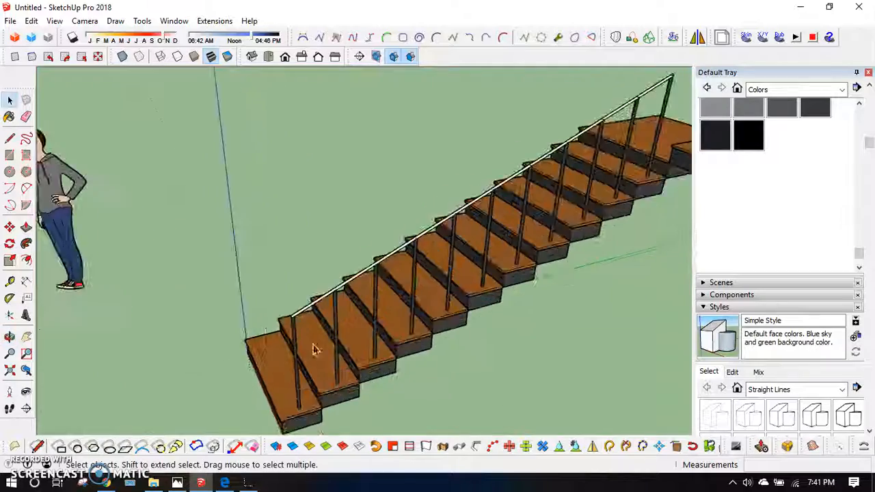
scroll(297, 348, "up", 2)
middle_click_drag(296, 348, 444, 336)
scroll(380, 346, "up", 2)
scroll(378, 341, "up", 3)
middle_click_drag(345, 307, 299, 312)
scroll(346, 272, "up", 2)
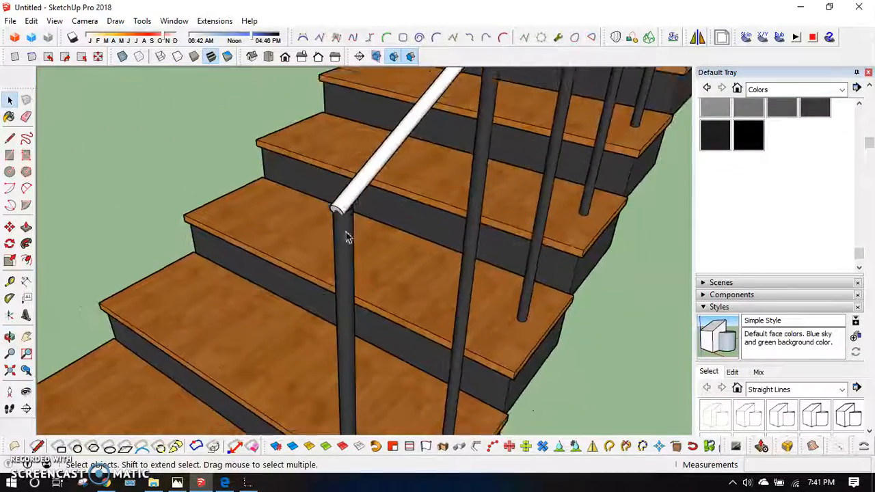
middle_click_drag(361, 200, 361, 217)
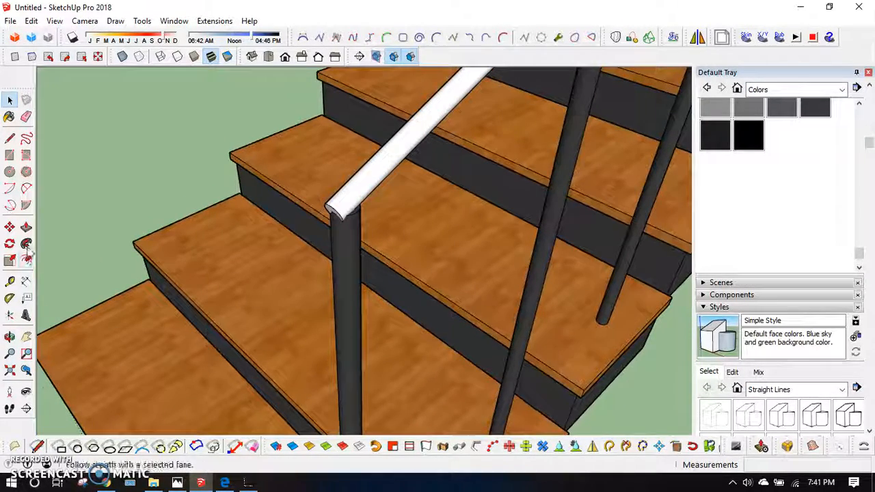
left_click(15, 116)
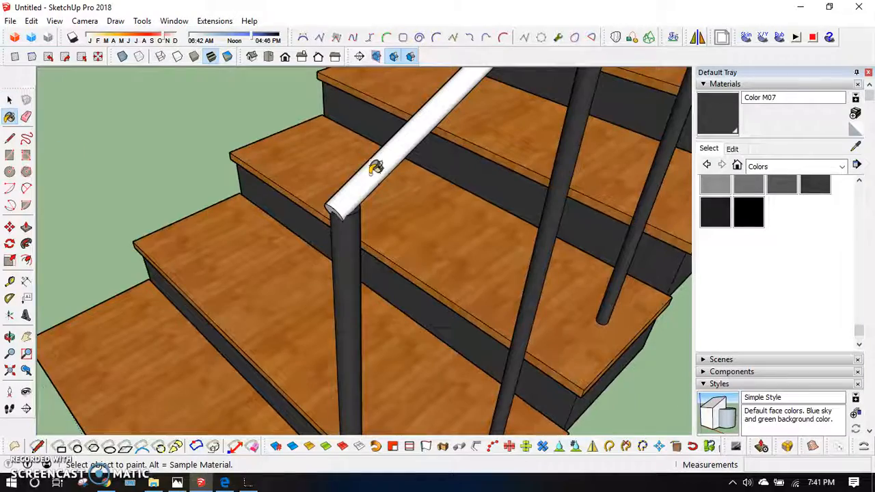
Examine the whole staircase with its painted handrail and balusters from several angles
scroll(352, 313, "down", 10)
middle_click_drag(410, 300, 691, 280)
middle_click_drag(297, 358, 268, 247)
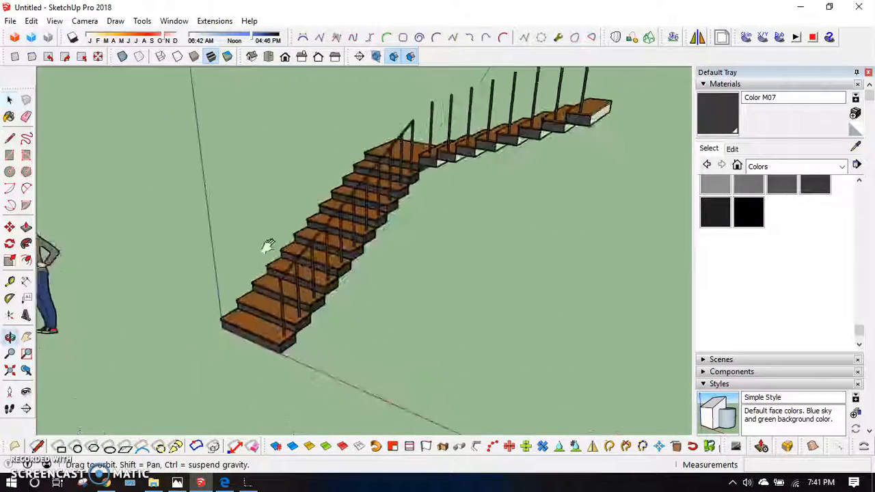
scroll(367, 231, "up", 2)
scroll(368, 231, "down", 2)
mouse_move(369, 231)
middle_mouse_down()
mouse_move(376, 210)
mouse_move(381, 233)
middle_mouse_up()
scroll(381, 232, "down", 2)
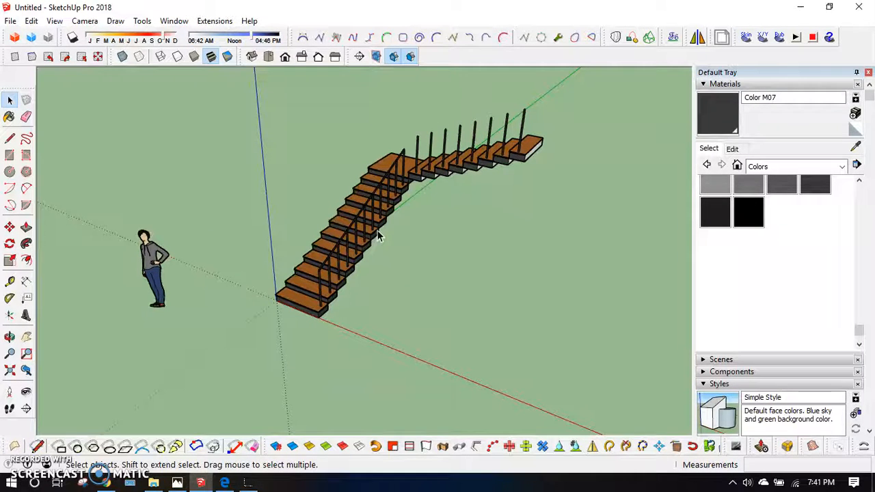
middle_click_drag(383, 229, 621, 252)
middle_click_drag(391, 285, 348, 281)
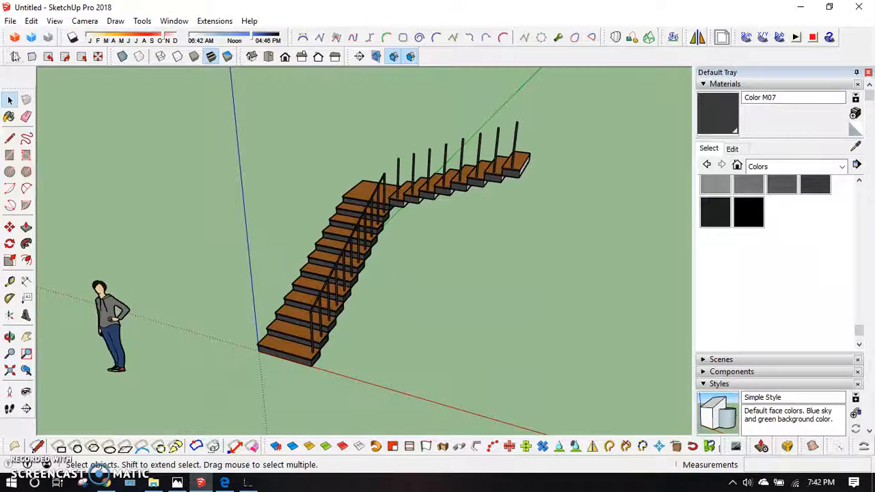